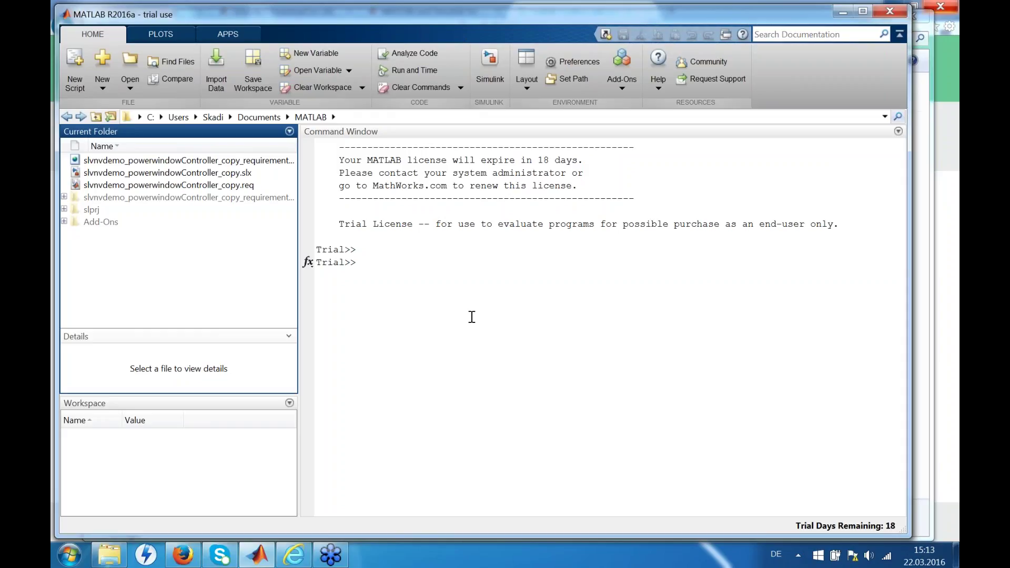
# Step: Show the user folders under Users in the Current Folder address bar
pyautogui.click(195, 117)
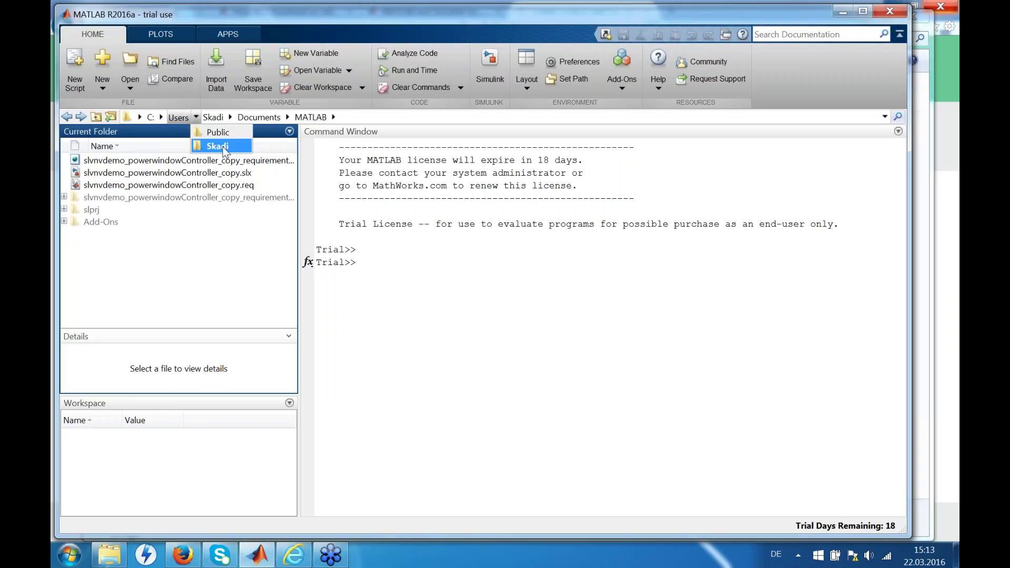
# Step: Install the codeBeamer RMI.mltbx toolbox (version 1.0) from the Public Downloads folder
pyautogui.click(218, 132)
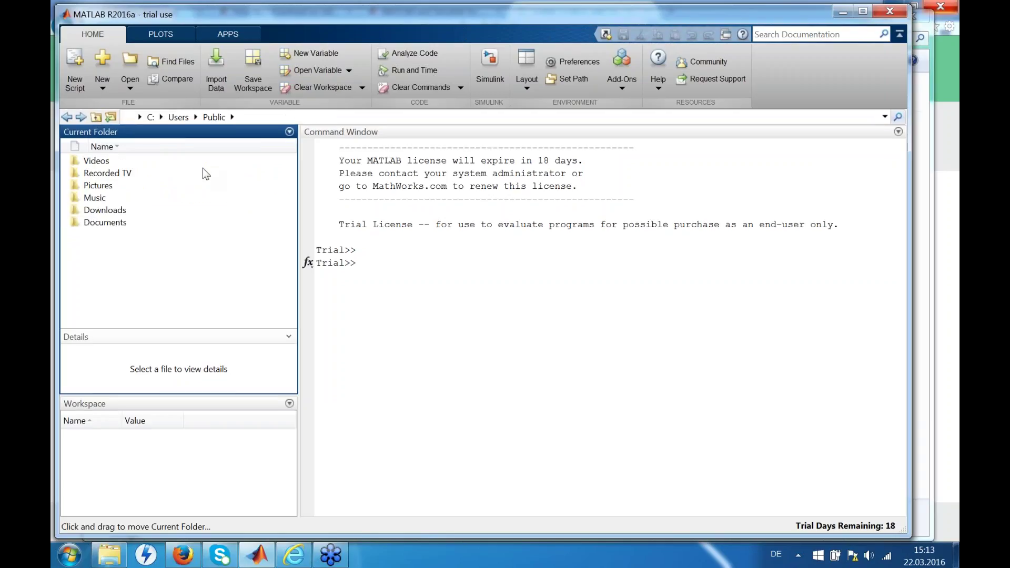
pyautogui.doubleClick(115, 209)
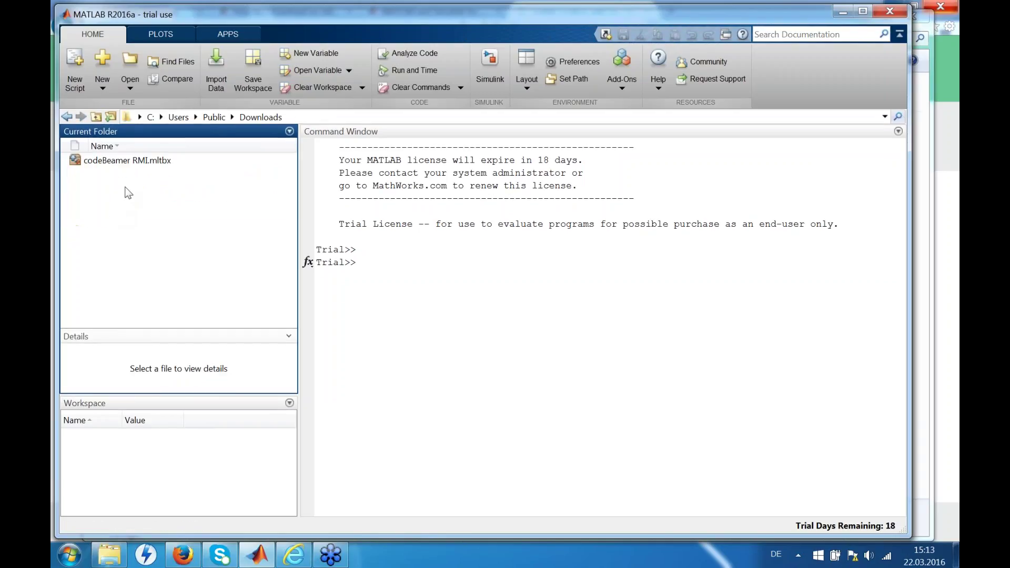
pyautogui.doubleClick(133, 161)
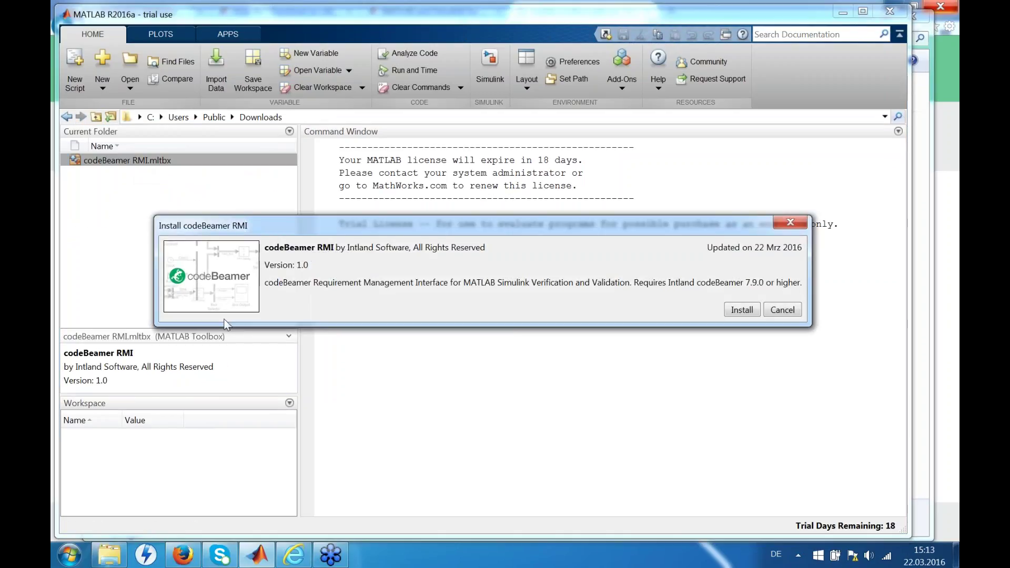
pyautogui.click(742, 310)
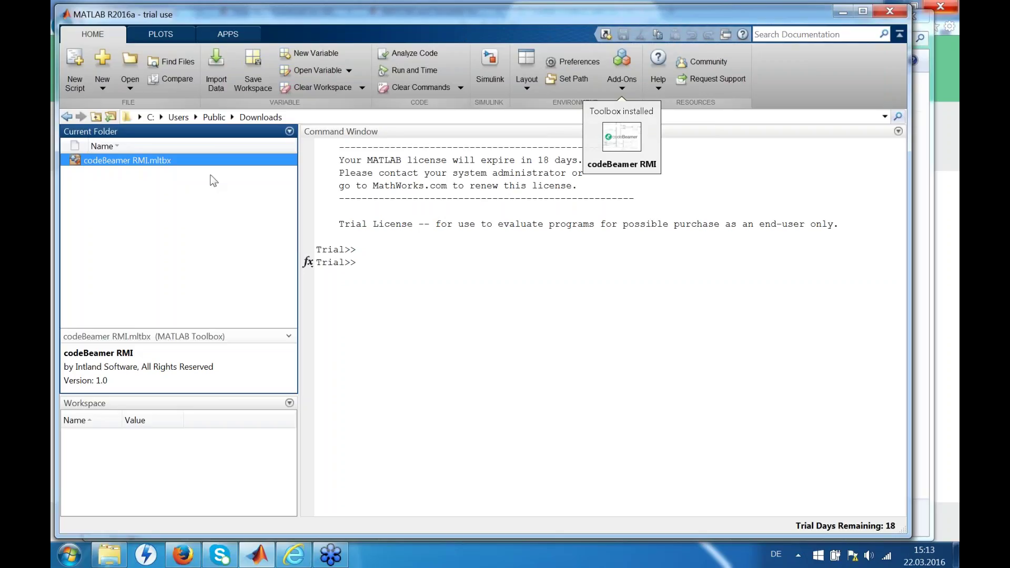
pyautogui.click(68, 116)
# Step: Return to Documents\MATLAB and open slvnvdemo_powerwindowController_copy.slx in Simulink
pyautogui.click(68, 115)
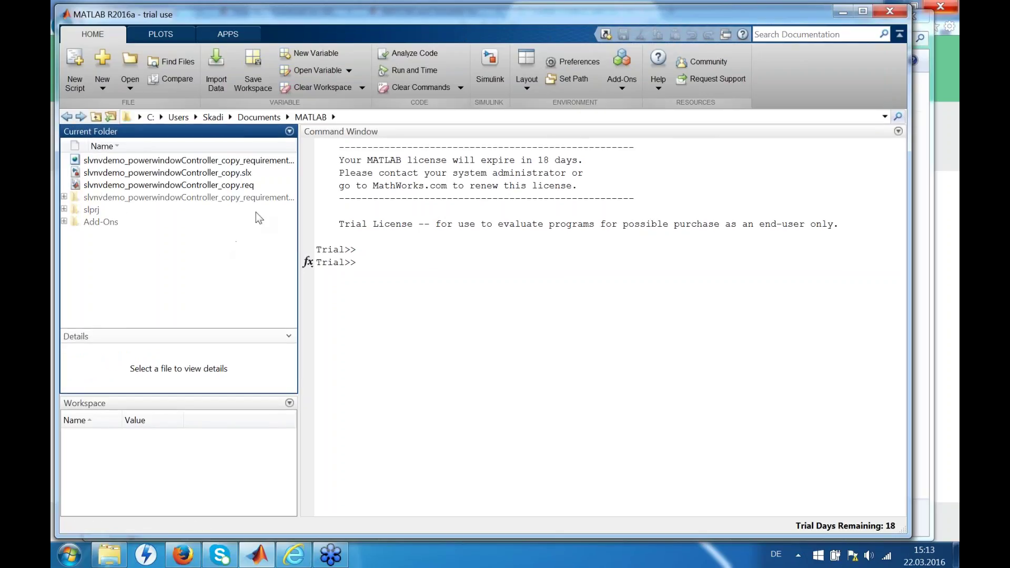
pyautogui.click(242, 172)
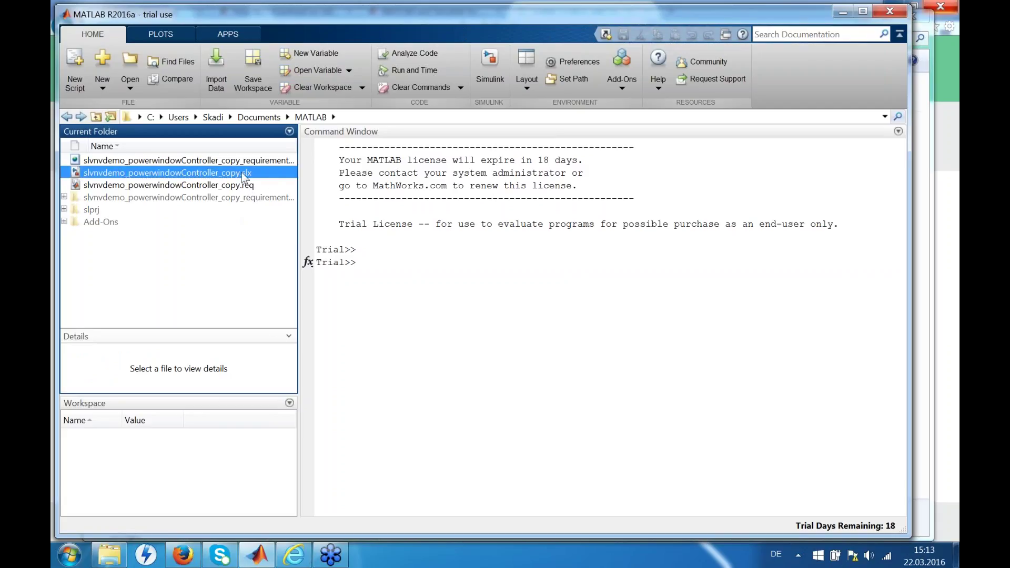
pyautogui.doubleClick(242, 172)
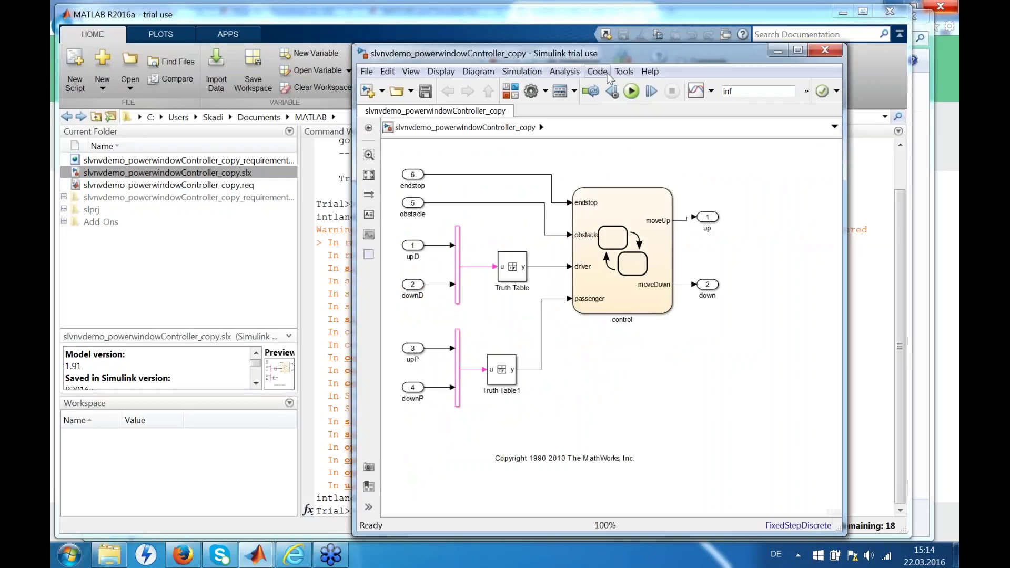
pyautogui.click(624, 72)
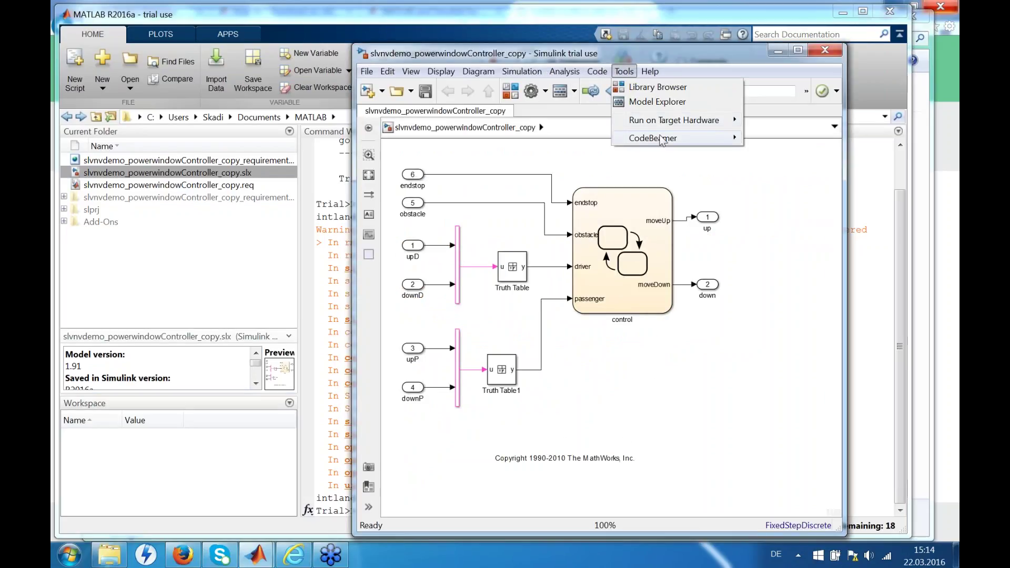
pyautogui.moveTo(662, 142)
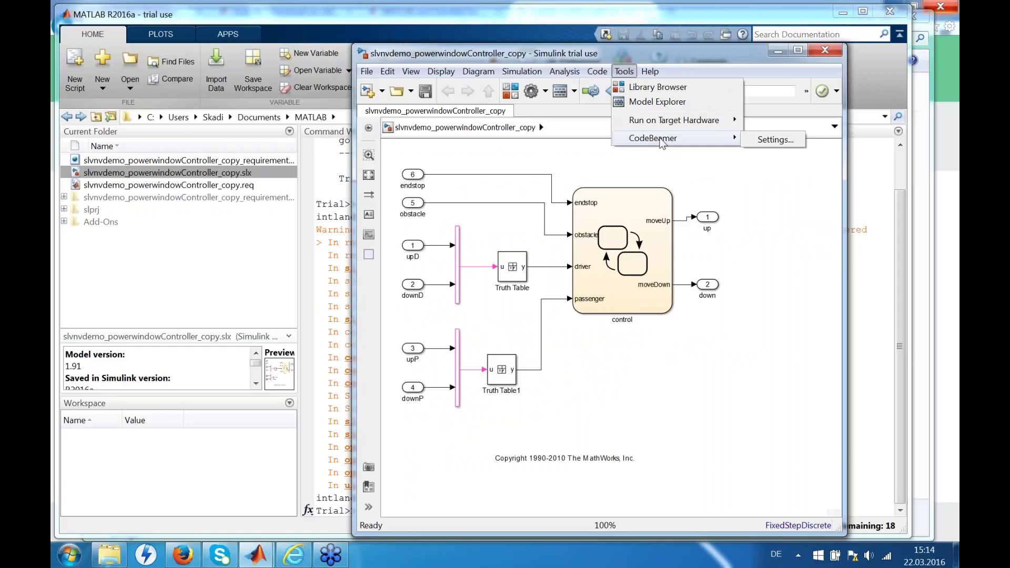
pyautogui.click(776, 140)
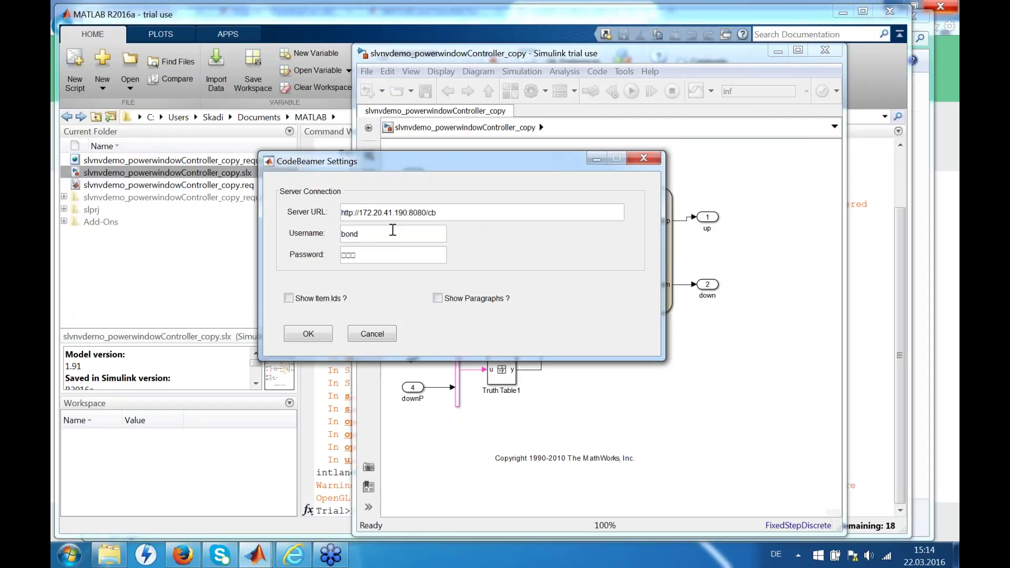
pyautogui.moveTo(417, 162); pyautogui.dragTo(443, 174)
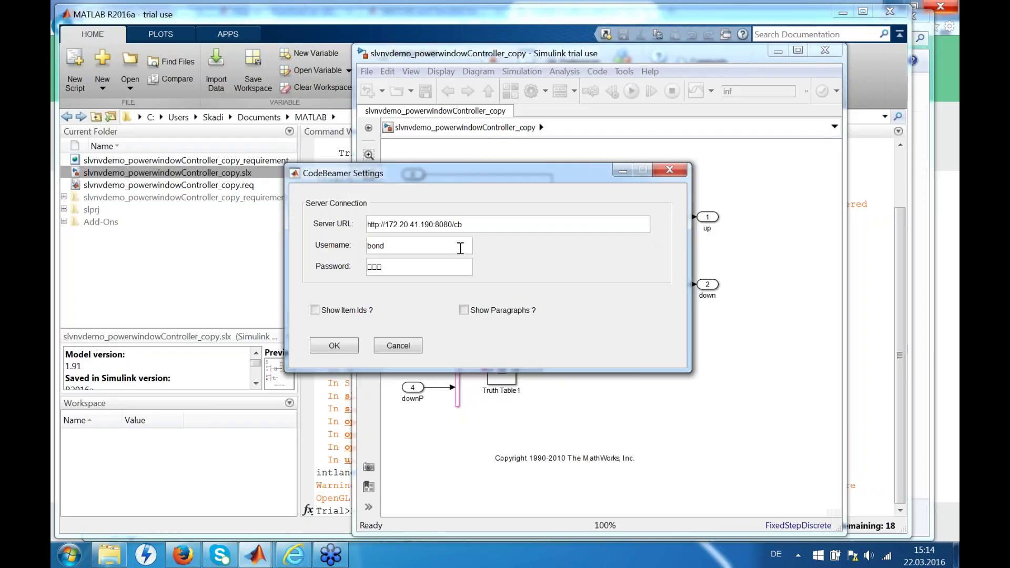
pyautogui.click(354, 346)
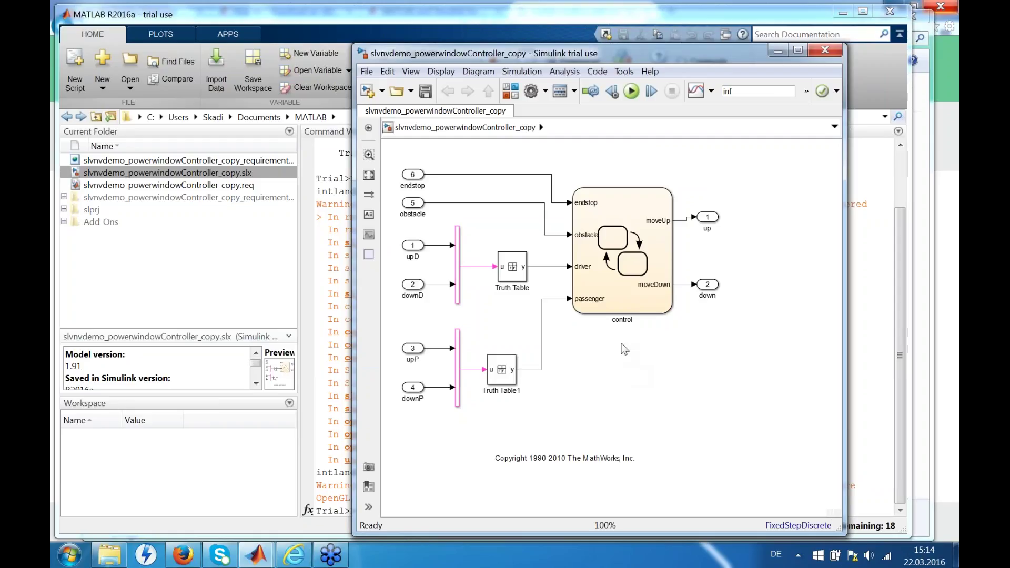
pyautogui.click(626, 305)
# Step: Open the Requirements Traceability Link Editor for the control chart
pyautogui.click(601, 327)
pyautogui.moveTo(582, 54); pyautogui.dragTo(565, 47)
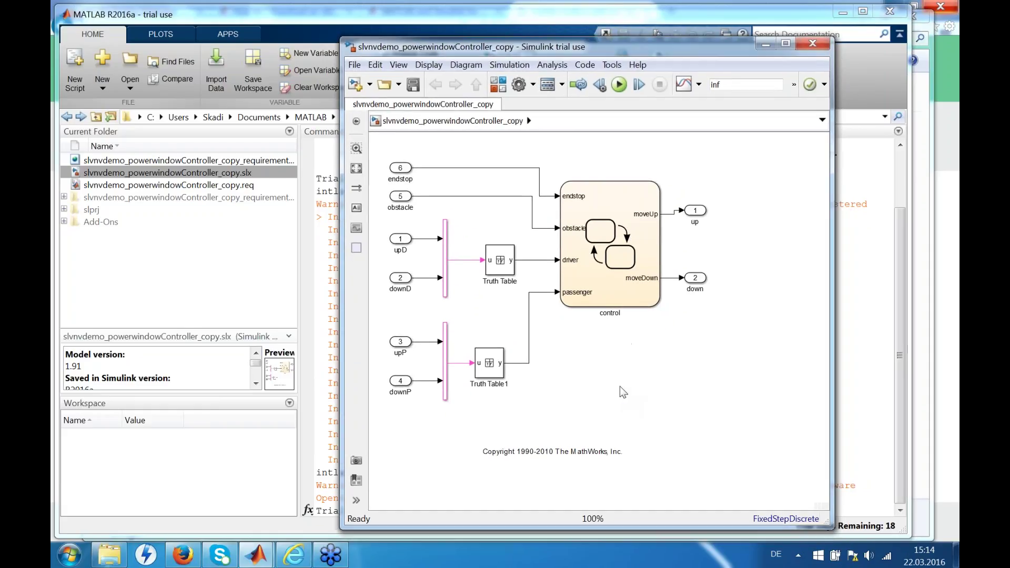
pyautogui.click(621, 312)
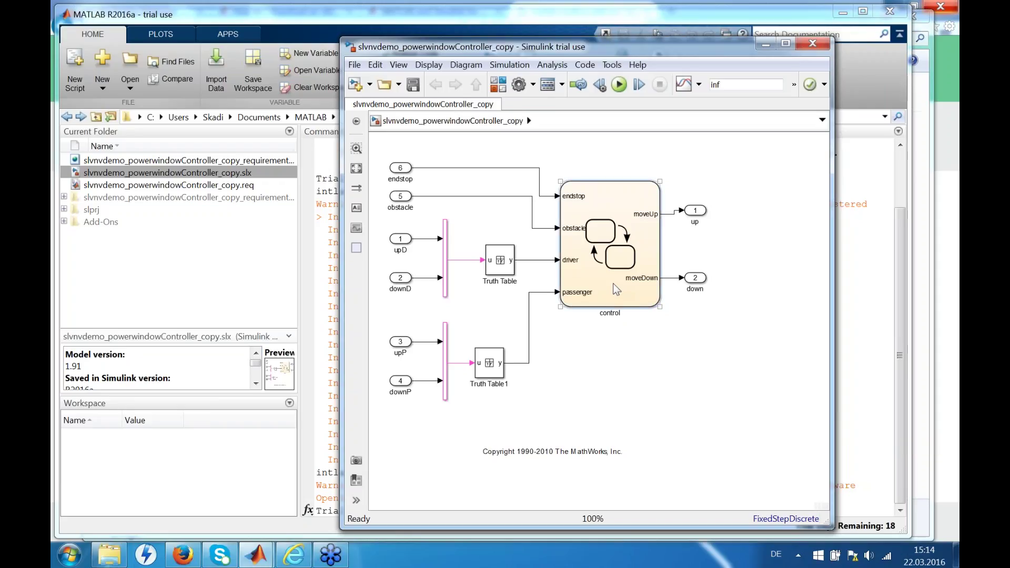
pyautogui.rightClick(617, 289)
pyautogui.moveTo(660, 291)
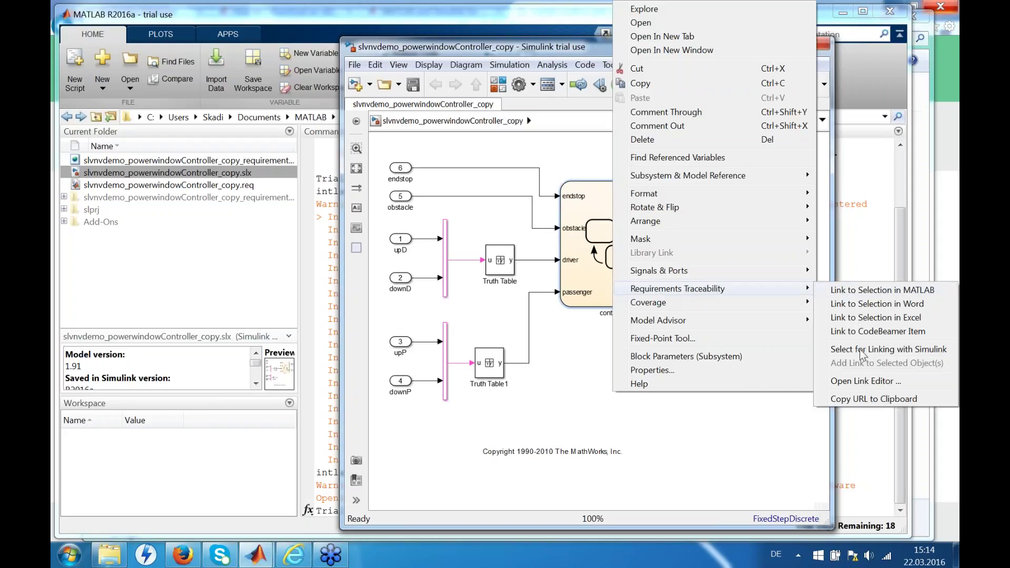
pyautogui.click(871, 385)
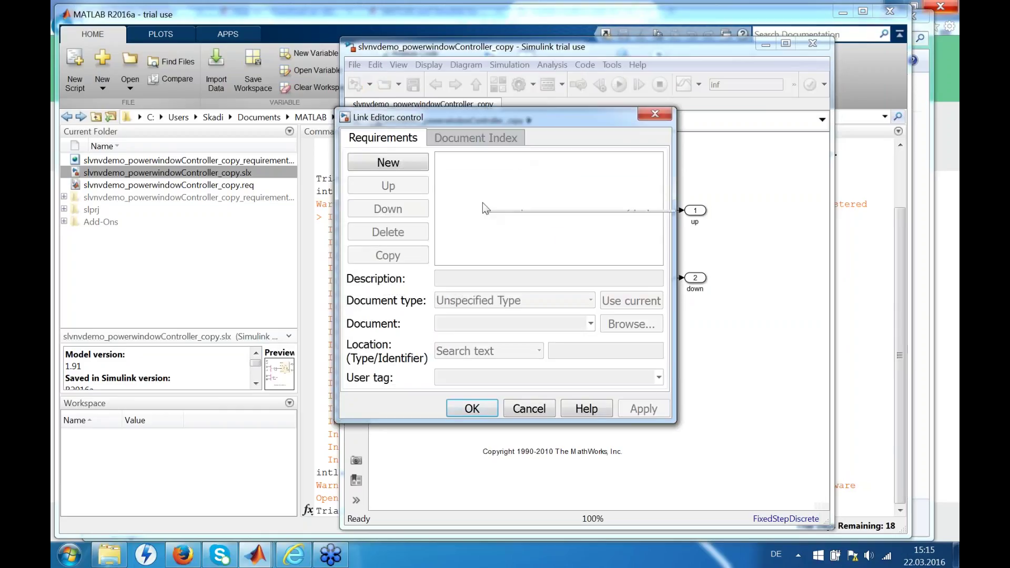
# Step: Add a new requirement link with document type CodeBeamer Item
pyautogui.click(400, 164)
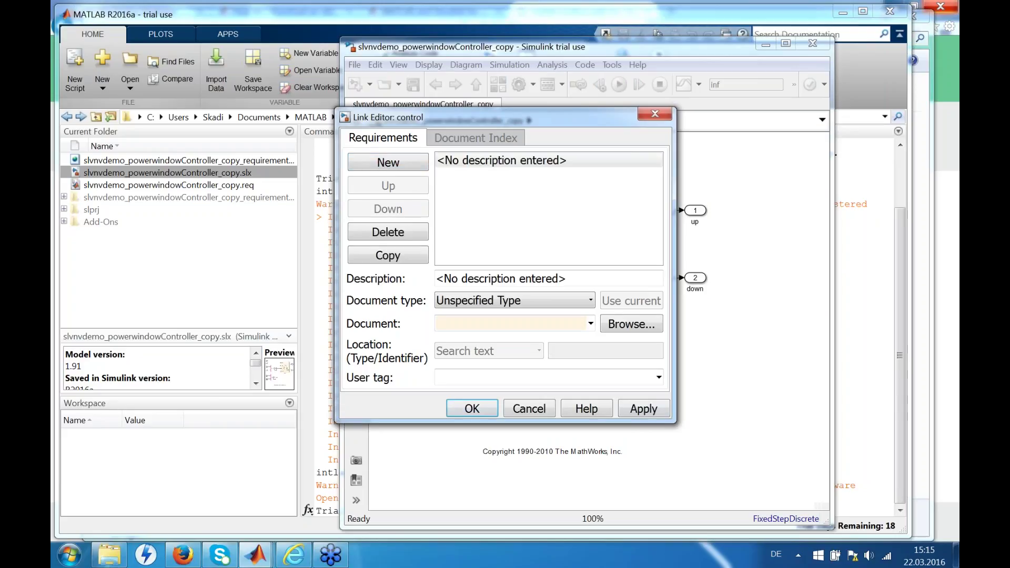
pyautogui.click(544, 302)
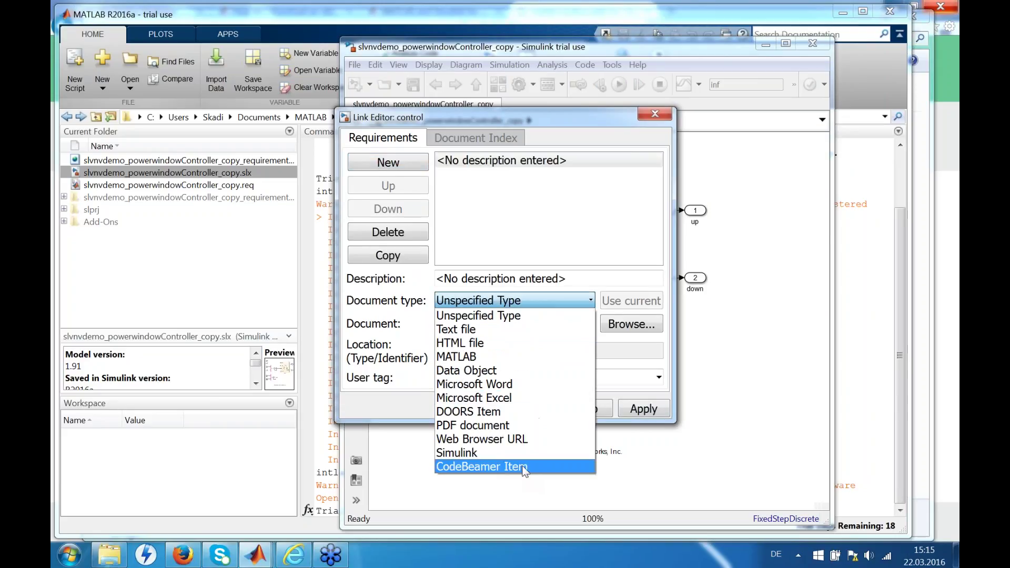
pyautogui.click(526, 470)
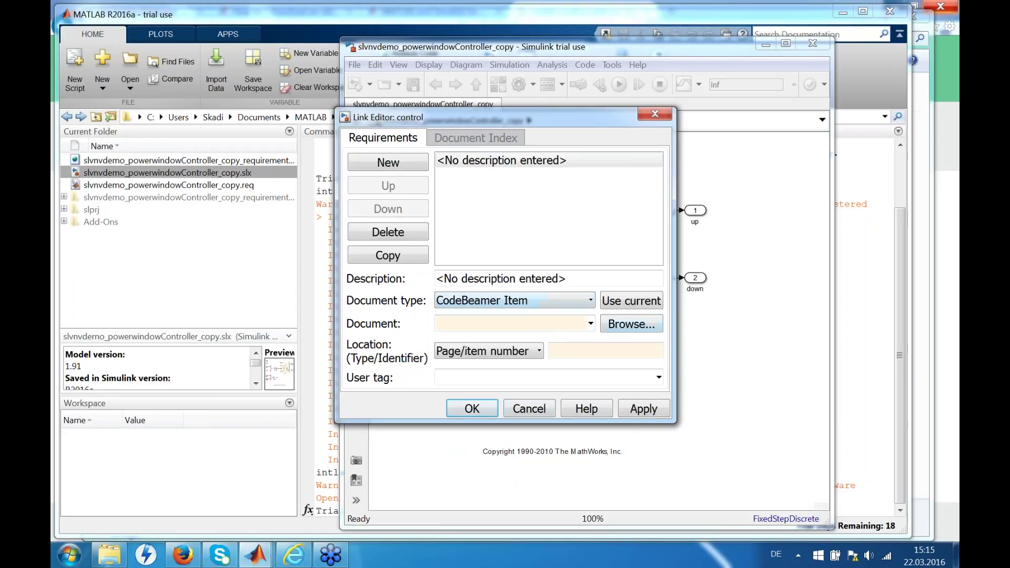
# Step: Browse for the tracker, choosing Medical Project and 1 Customer Requirements
pyautogui.click(632, 323)
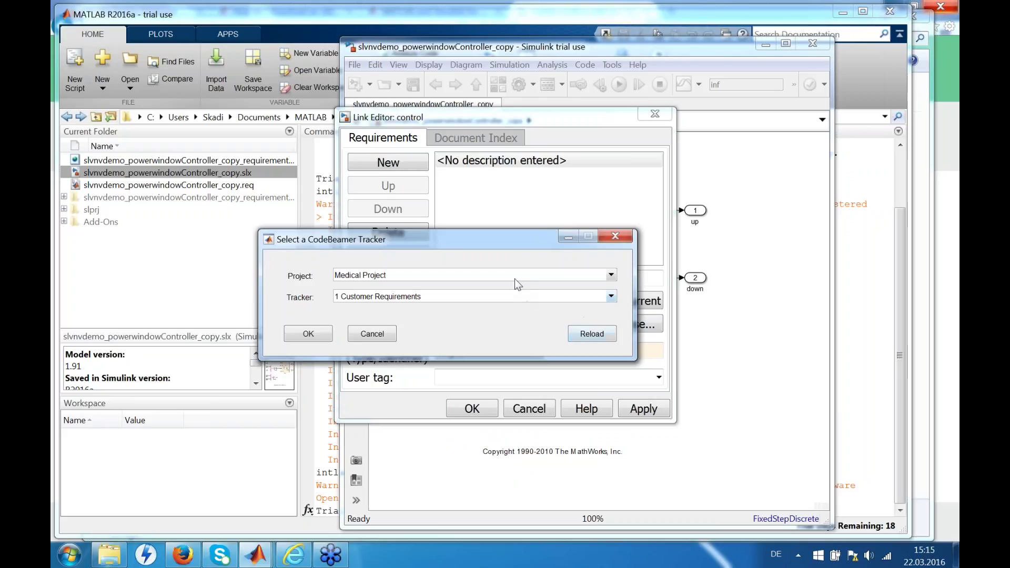
pyautogui.click(528, 274)
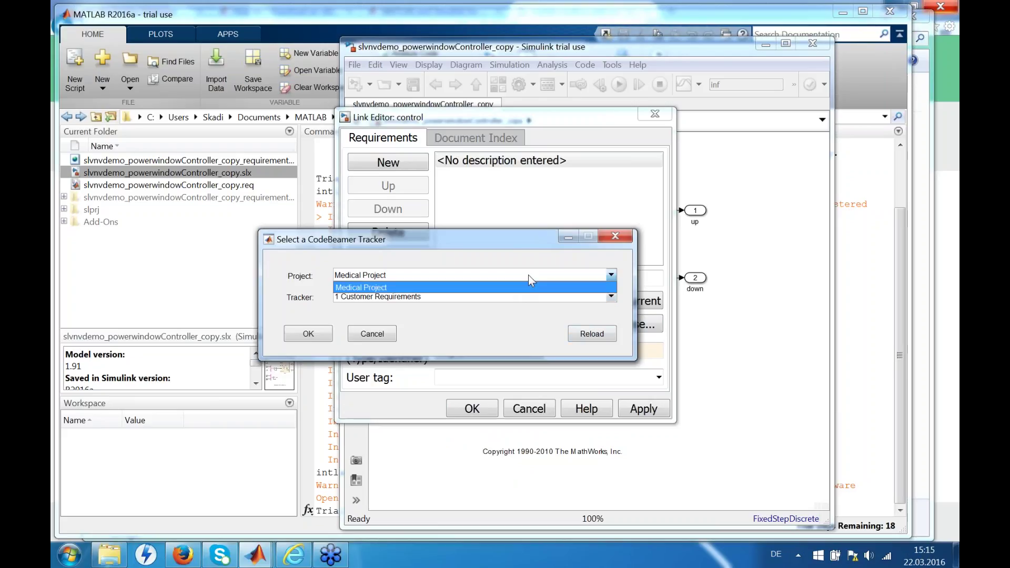
pyautogui.click(528, 274)
pyautogui.click(519, 278)
pyautogui.click(520, 298)
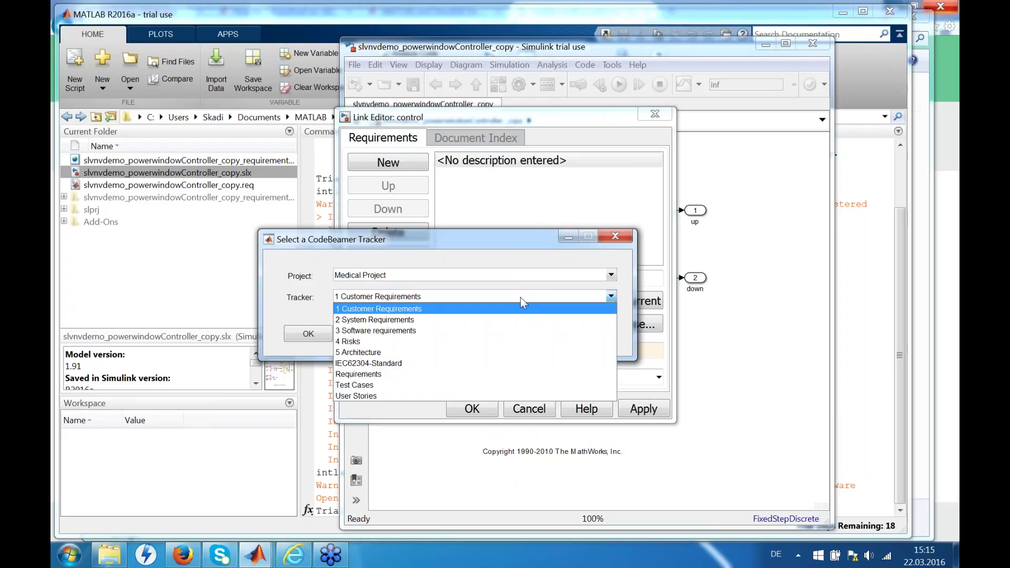
pyautogui.click(533, 265)
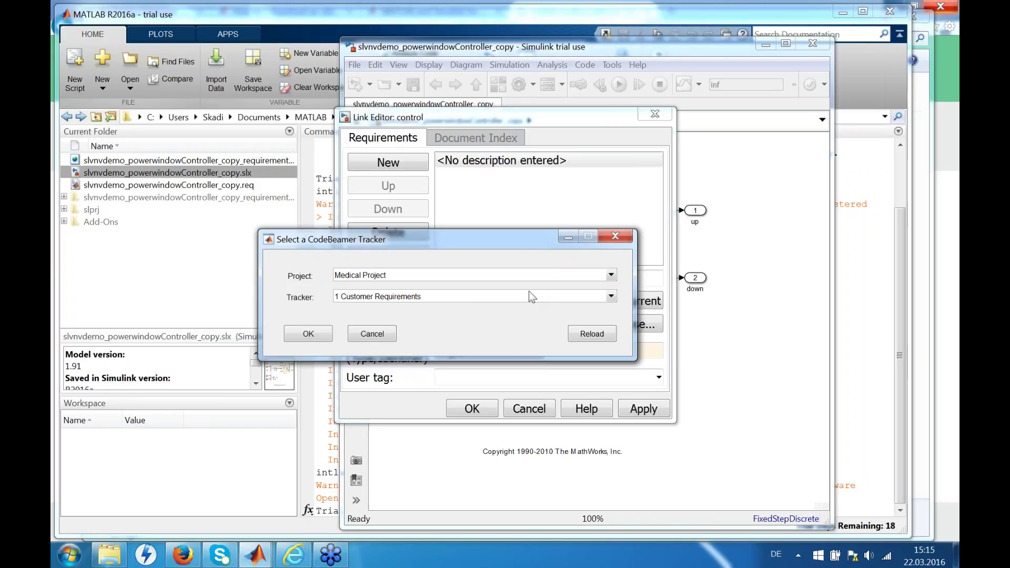
# Step: Link the control block to the Stand/Pole attachment requirement from the document index
pyautogui.click(314, 334)
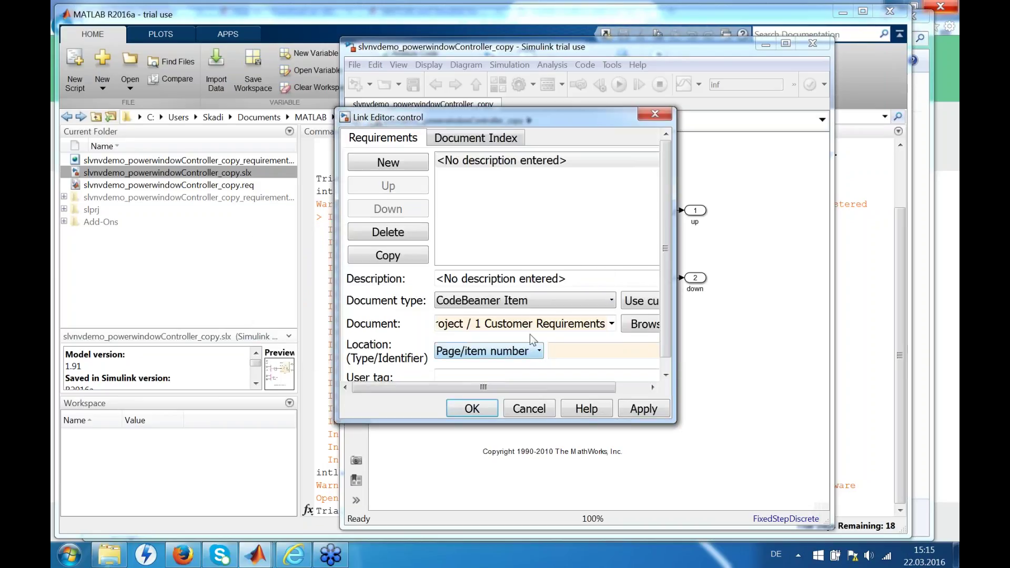
pyautogui.click(491, 138)
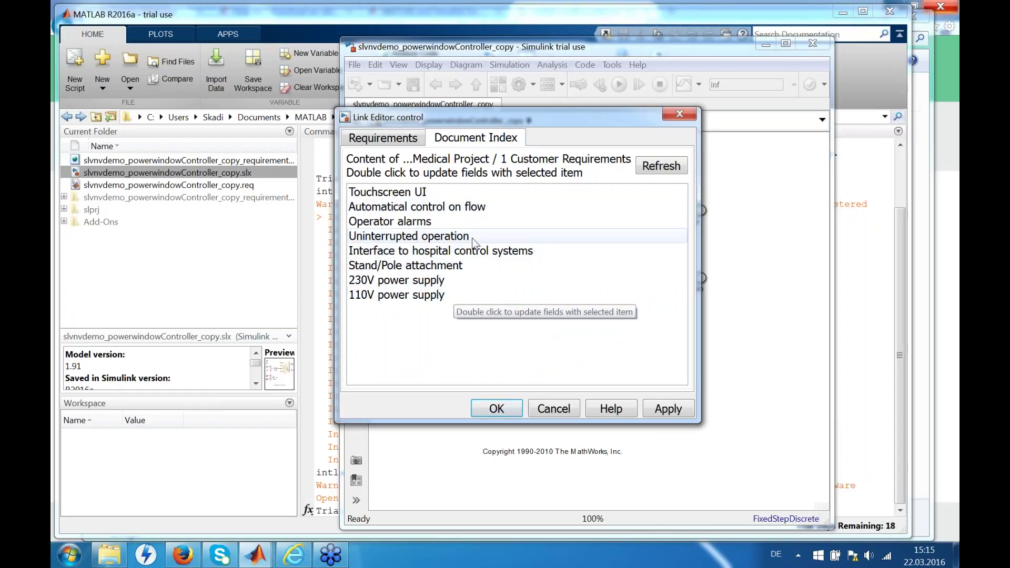
pyautogui.click(399, 268)
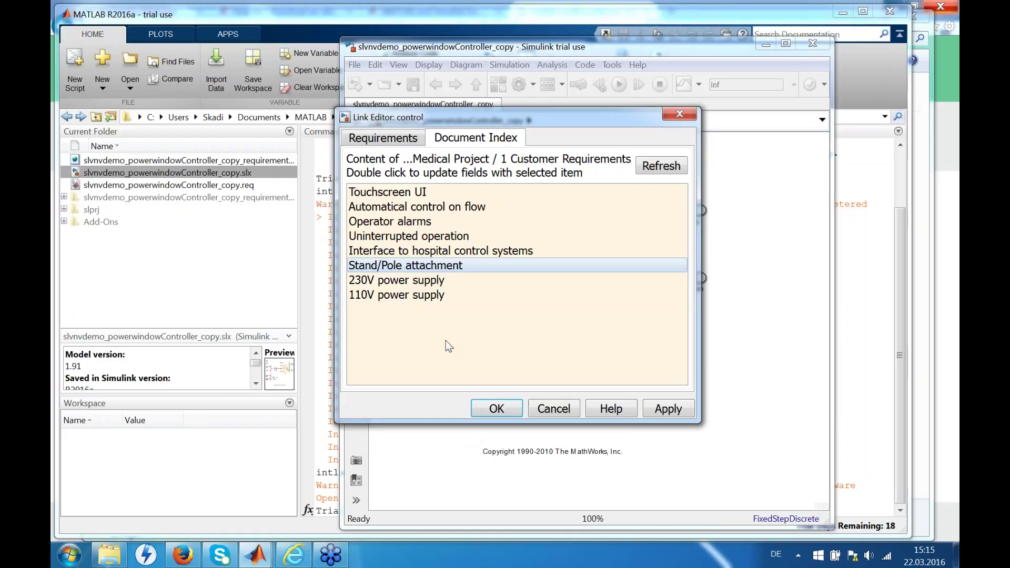
pyautogui.click(504, 408)
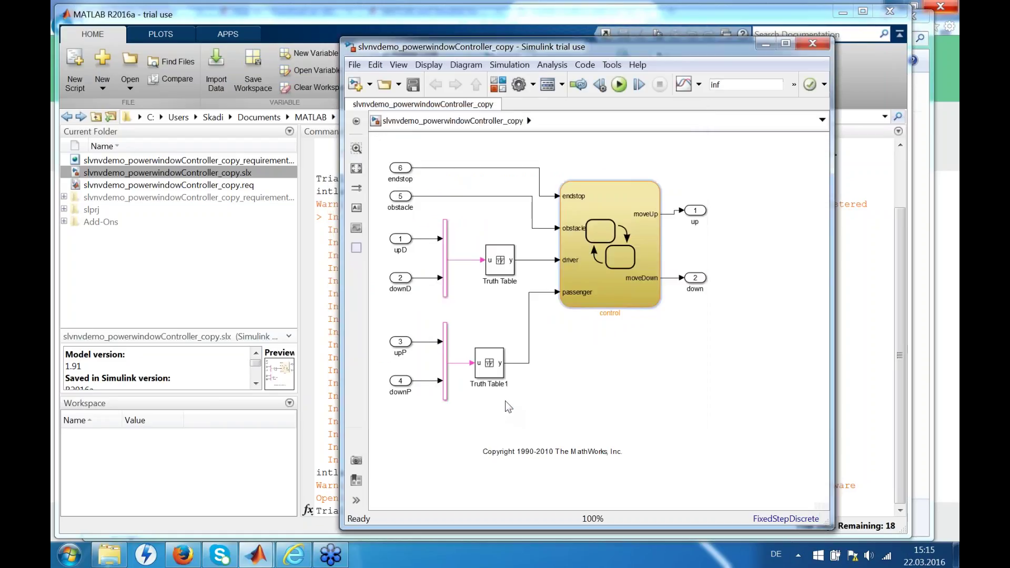
# Step: Follow the control block's link 1 "Stand/Pole attachment" to open it in the browser
pyautogui.rightClick(621, 292)
pyautogui.moveTo(660, 293)
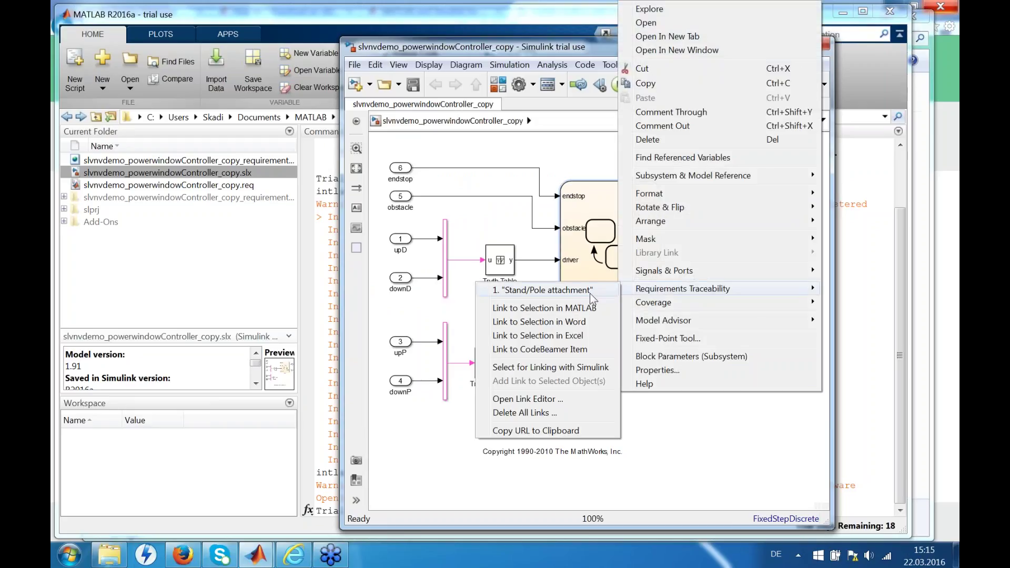
pyautogui.click(576, 291)
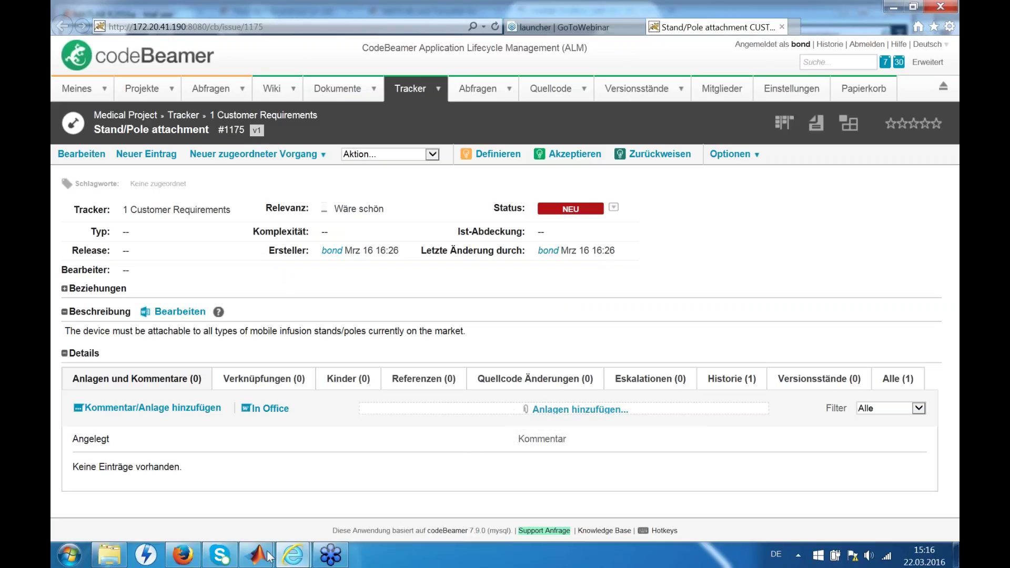
# Step: Bring the Simulink controller model back to the front and select the control block
pyautogui.moveTo(270, 557)
pyautogui.click(335, 481)
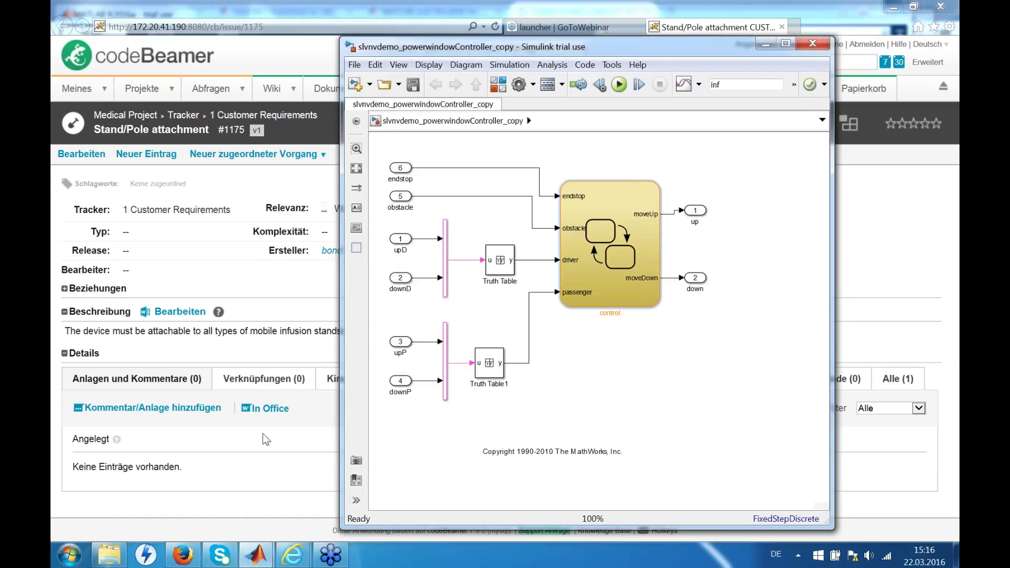
pyautogui.click(576, 216)
pyautogui.moveTo(586, 50); pyautogui.dragTo(572, 51)
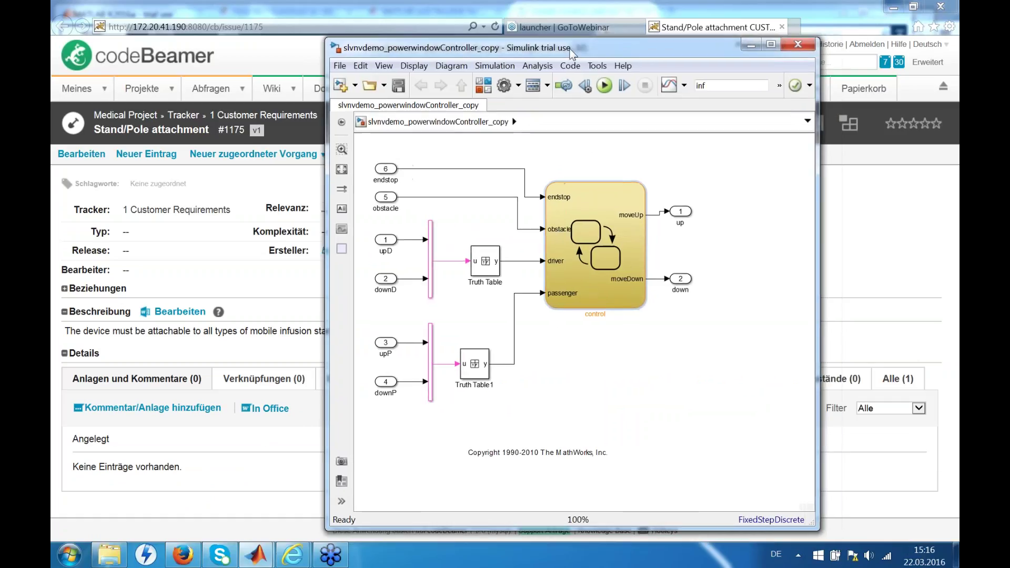
# Step: Keep 'Modify destination for bidirectional linking' enabled in Requirements Traceability Settings
pyautogui.click(546, 73)
pyautogui.moveTo(577, 153)
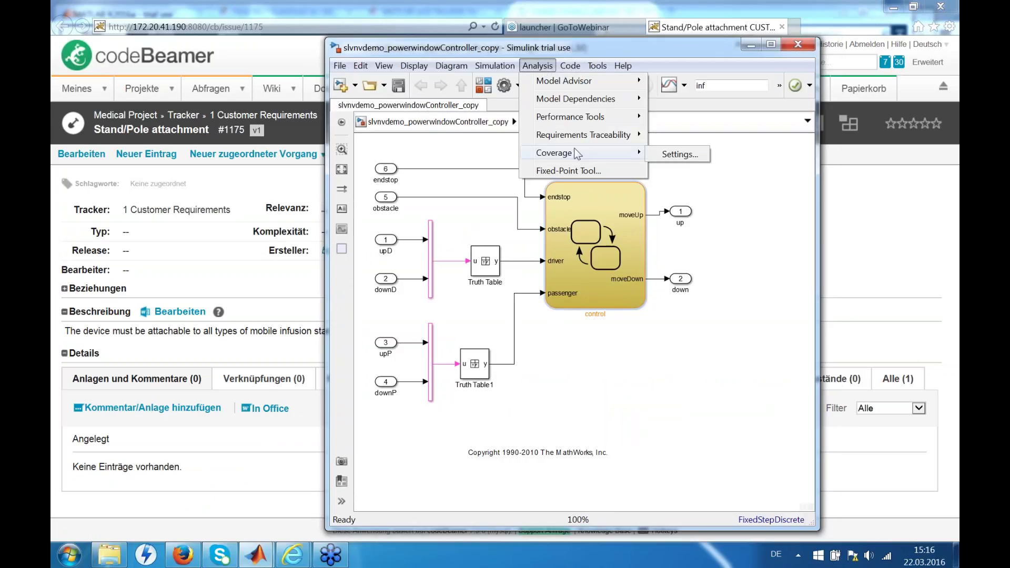
pyautogui.moveTo(581, 134)
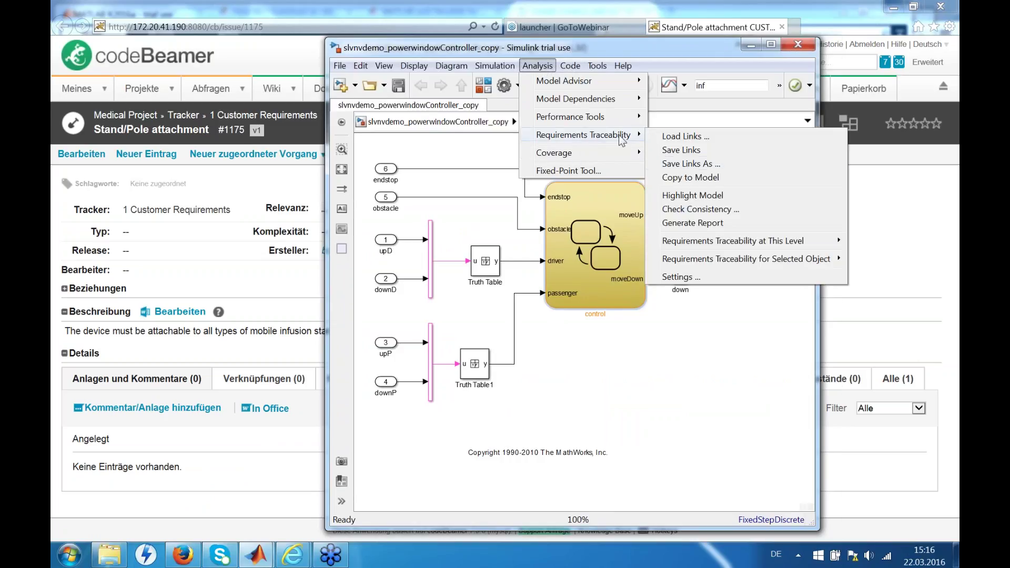
pyautogui.click(694, 273)
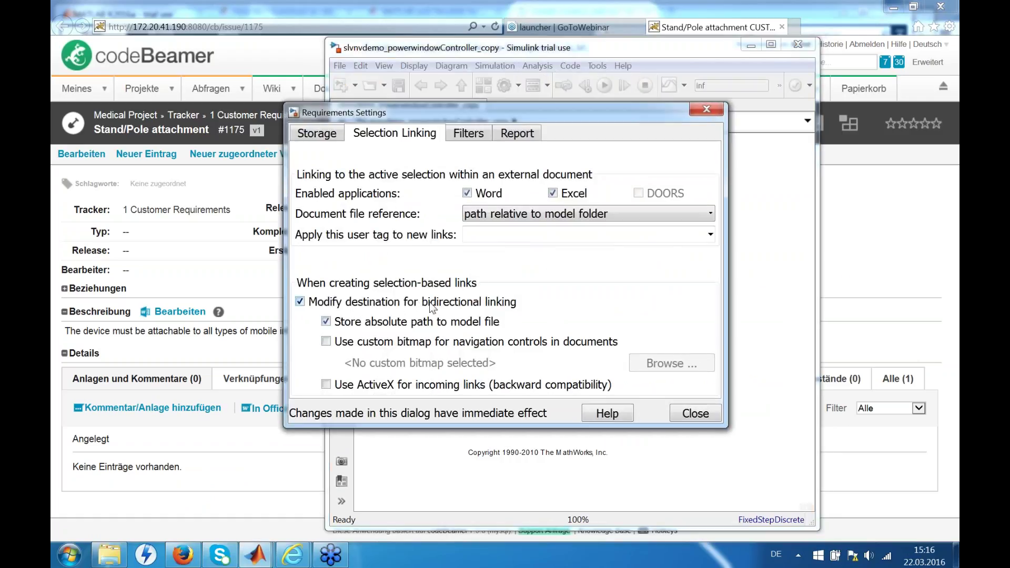
pyautogui.click(300, 302)
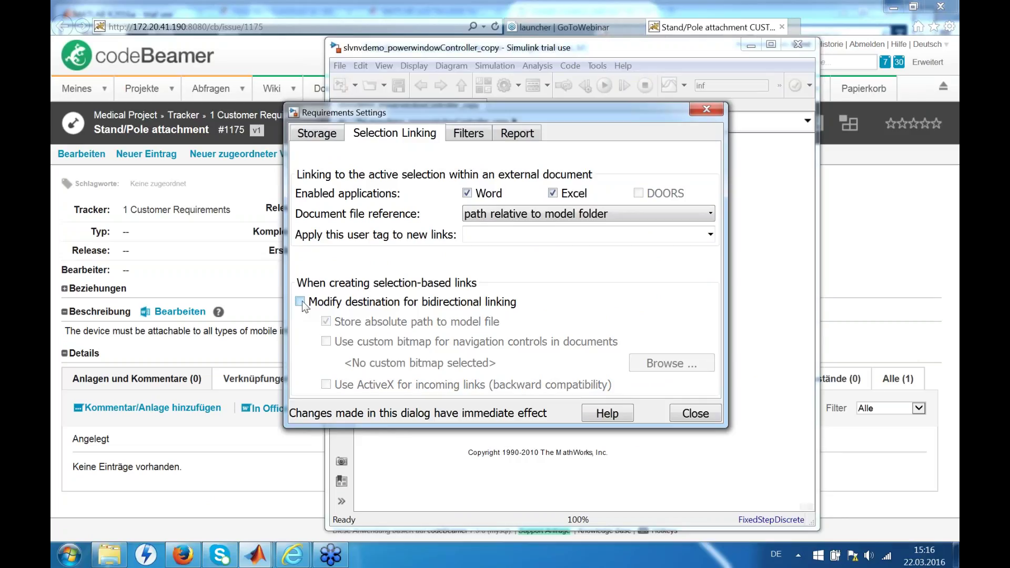
pyautogui.click(300, 302)
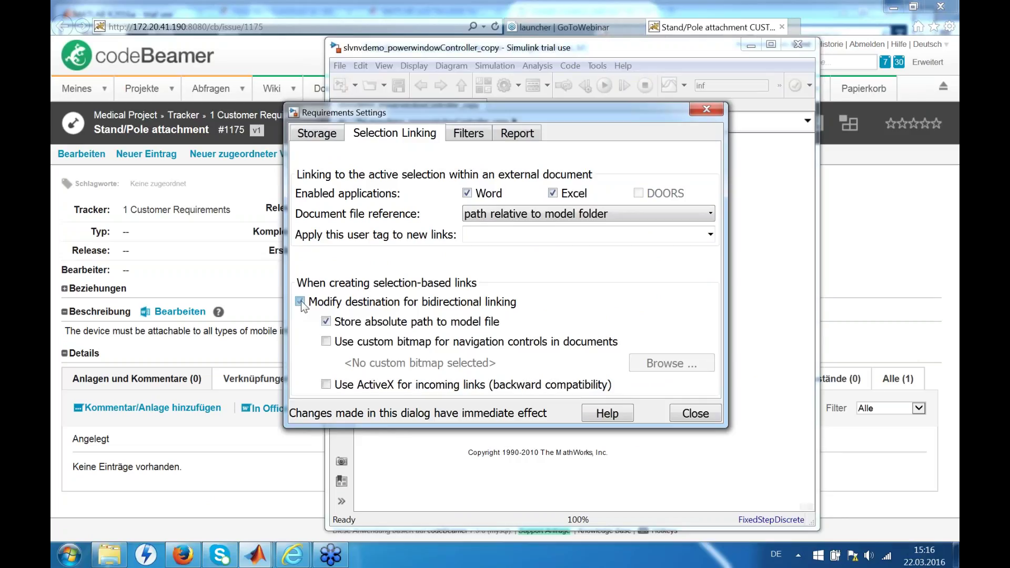
pyautogui.click(690, 416)
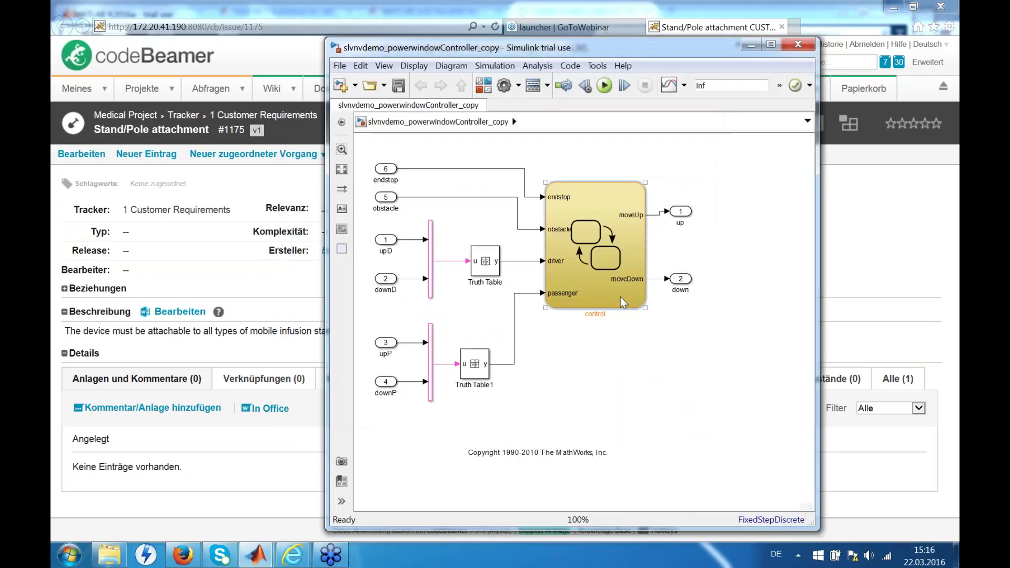
# Step: Link the control block to the HL7 Interface item in Medical Project's 5 Architecture tracker
pyautogui.rightClick(614, 211)
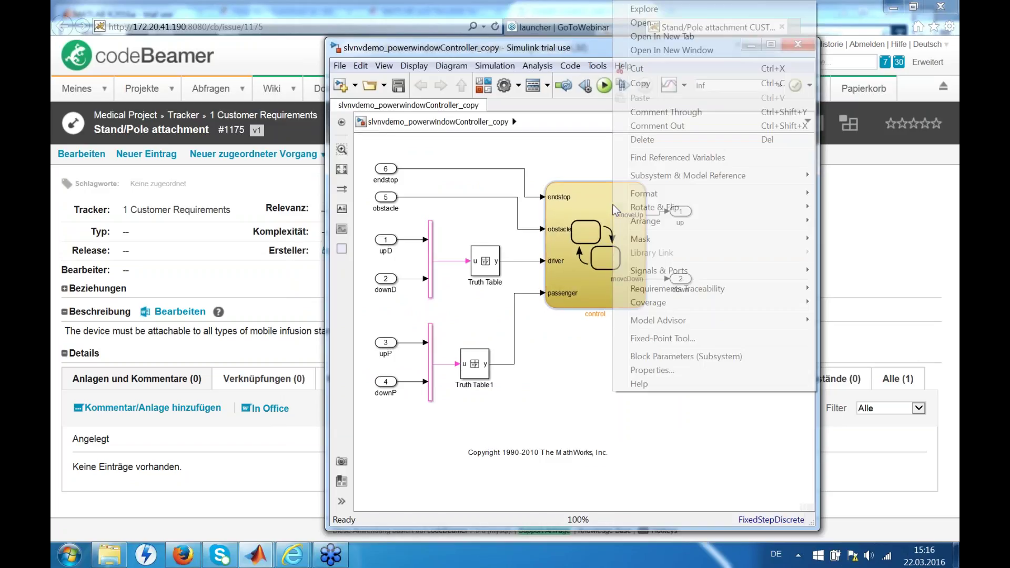
pyautogui.moveTo(677, 289)
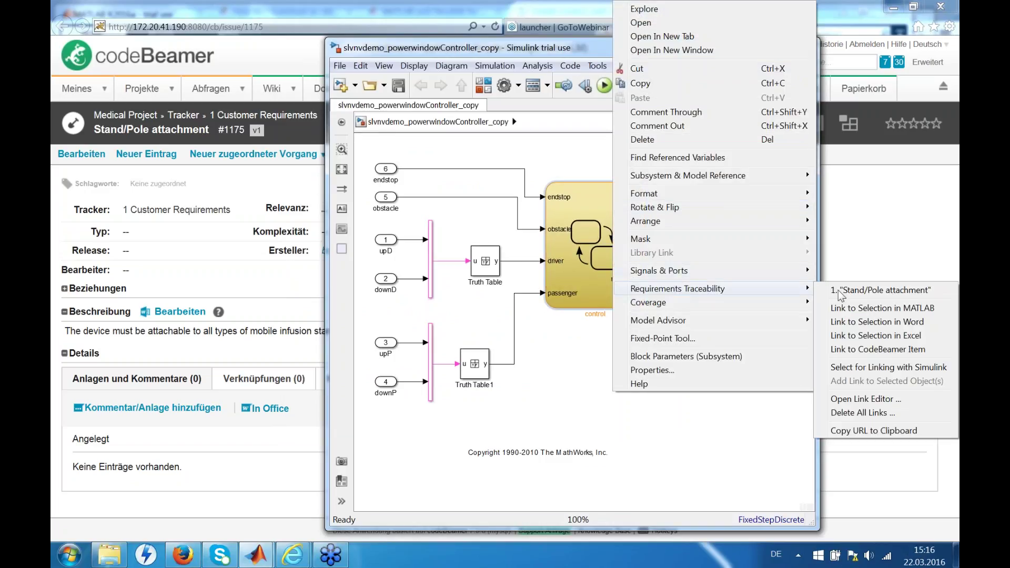
pyautogui.click(876, 351)
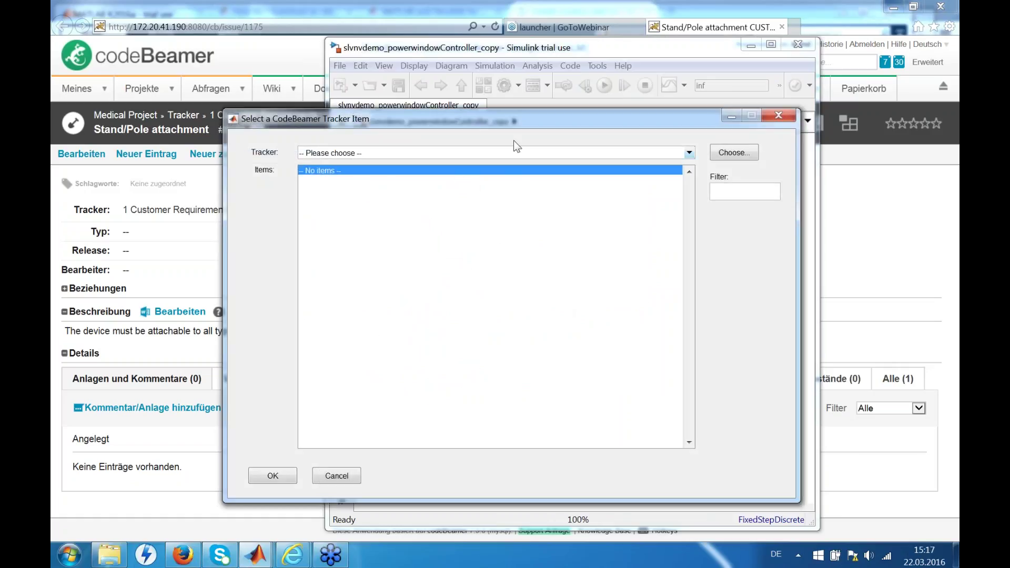
pyautogui.click(690, 153)
pyautogui.click(608, 157)
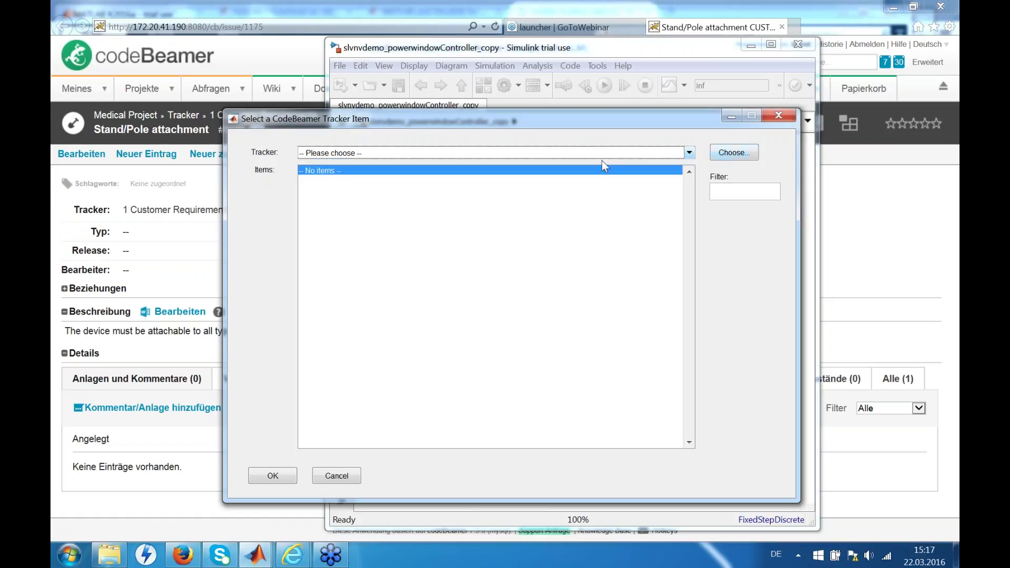
pyautogui.click(729, 156)
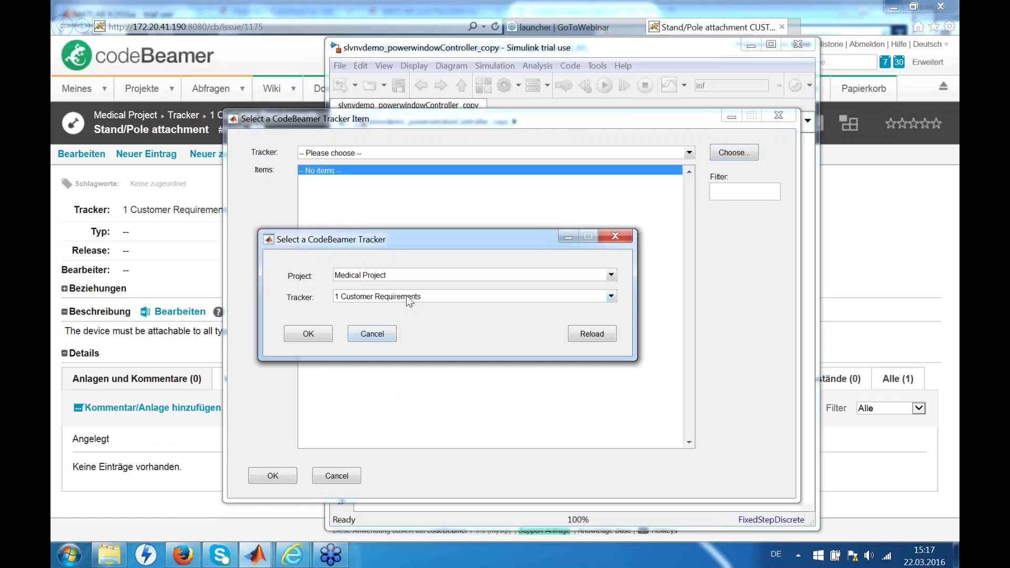
pyautogui.click(406, 296)
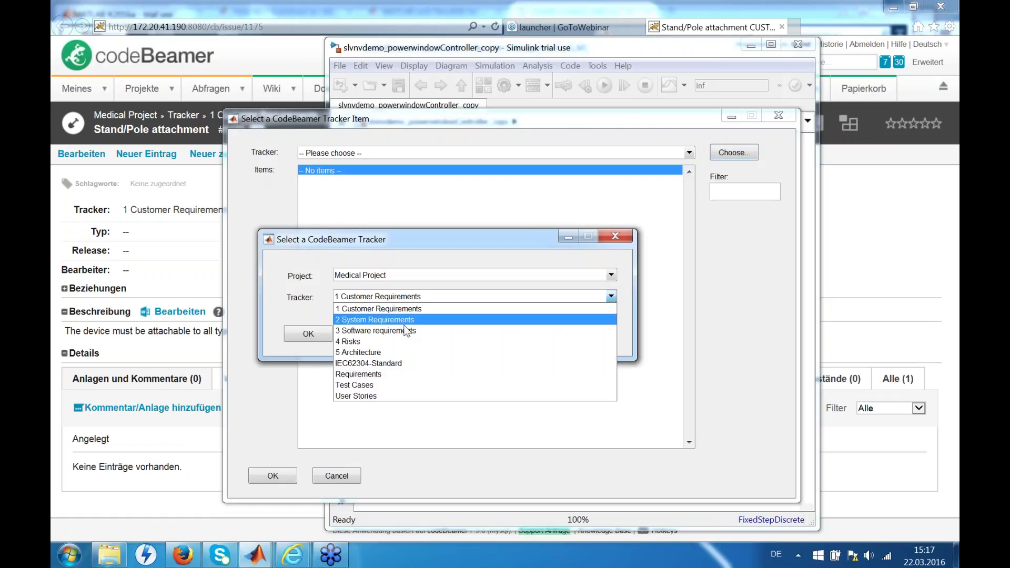
pyautogui.click(384, 352)
pyautogui.click(320, 332)
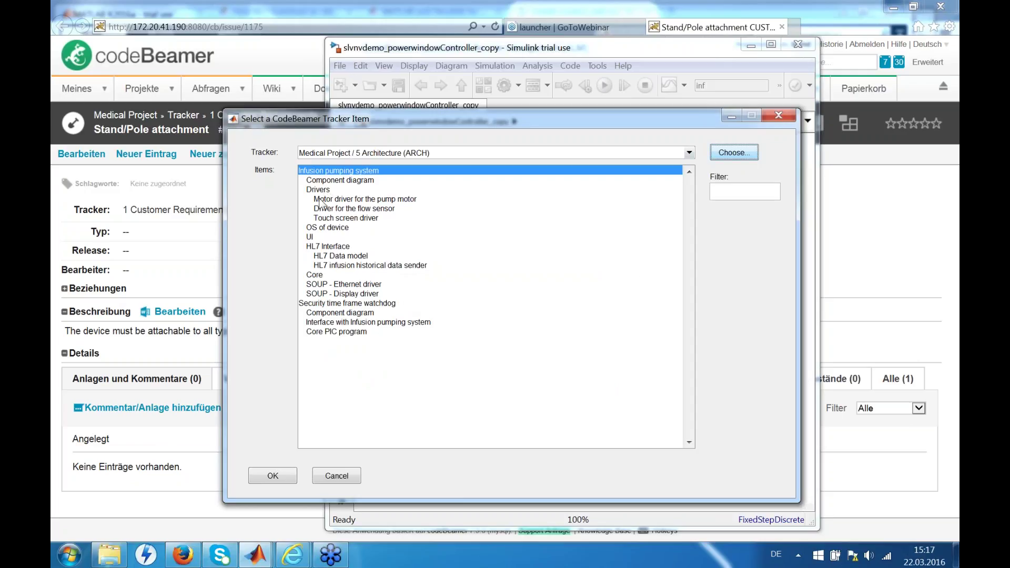
pyautogui.click(332, 247)
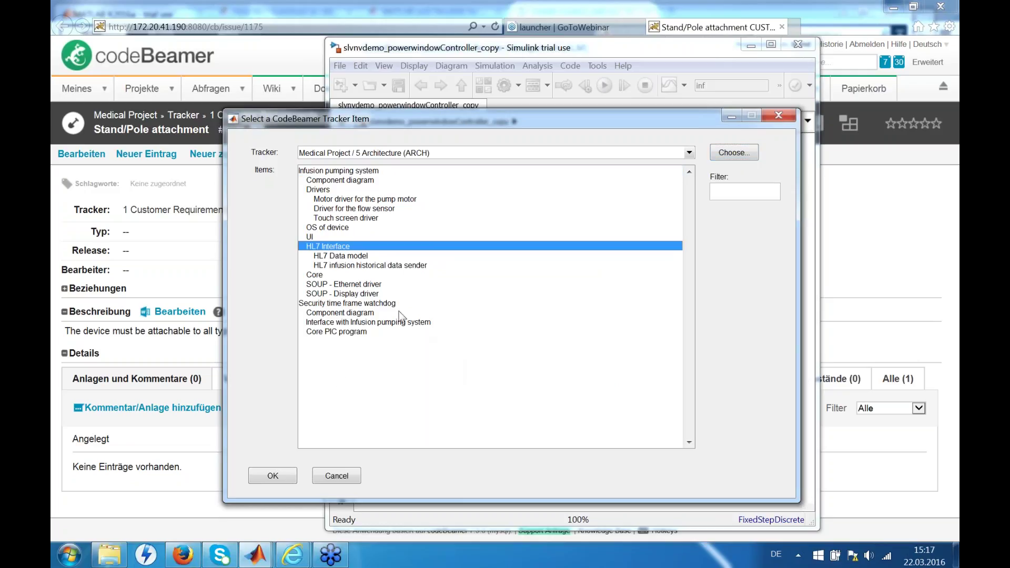
pyautogui.click(284, 475)
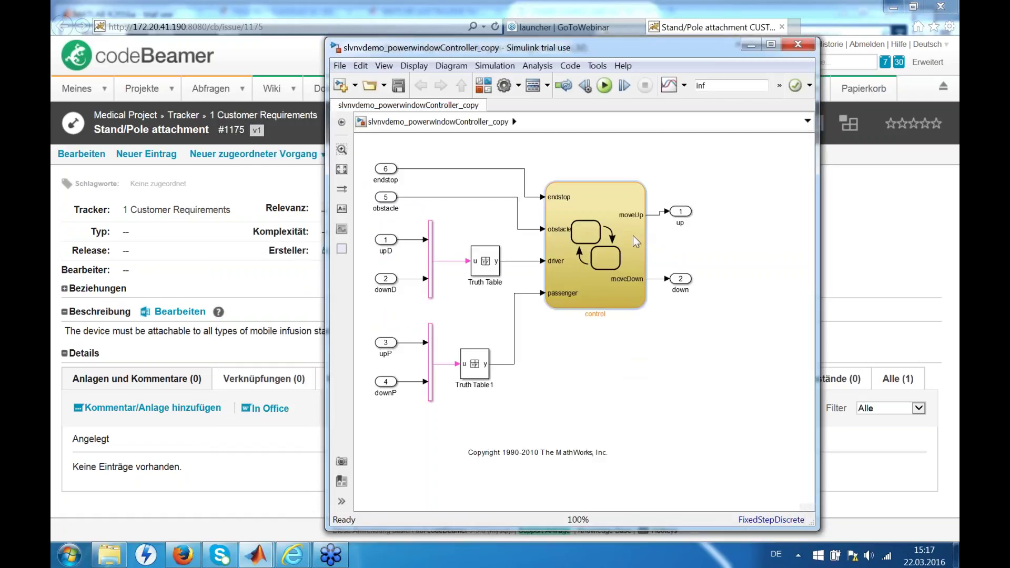
# Step: Follow the control block's link 2 "HL7 Interface" to open ARCH-1161 in the browser
pyautogui.click(633, 235)
pyautogui.rightClick(633, 232)
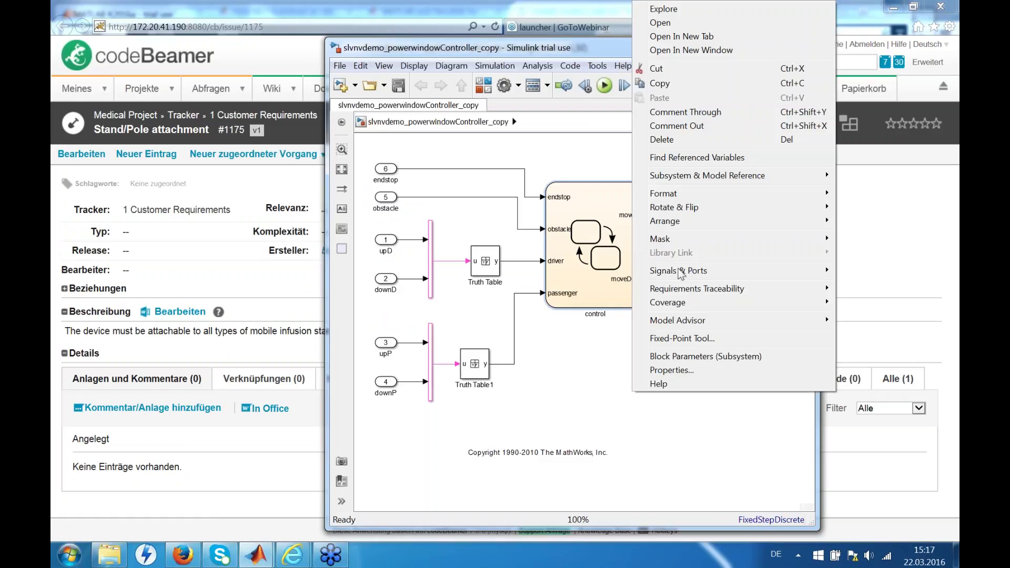
pyautogui.moveTo(689, 293)
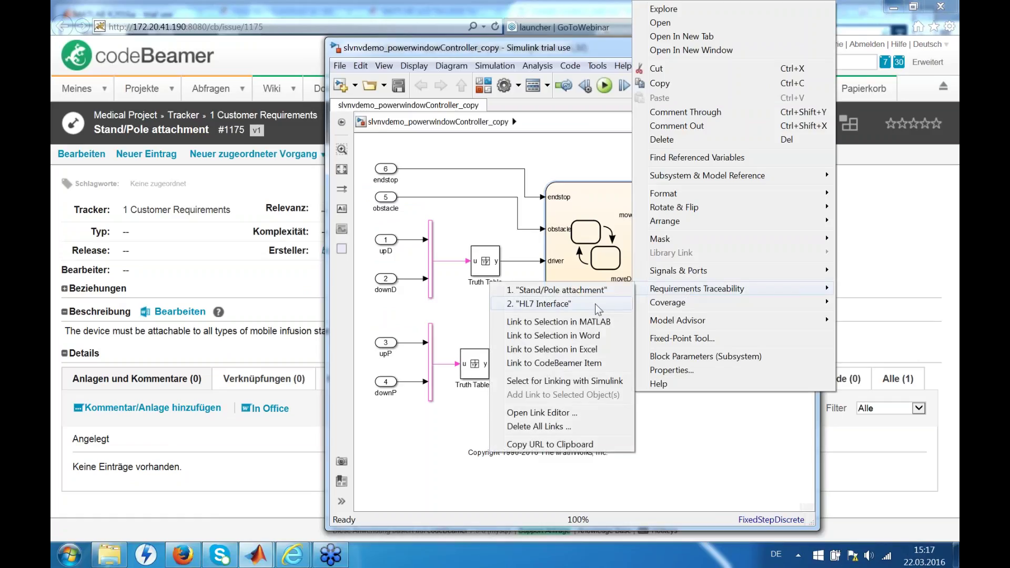
pyautogui.click(566, 306)
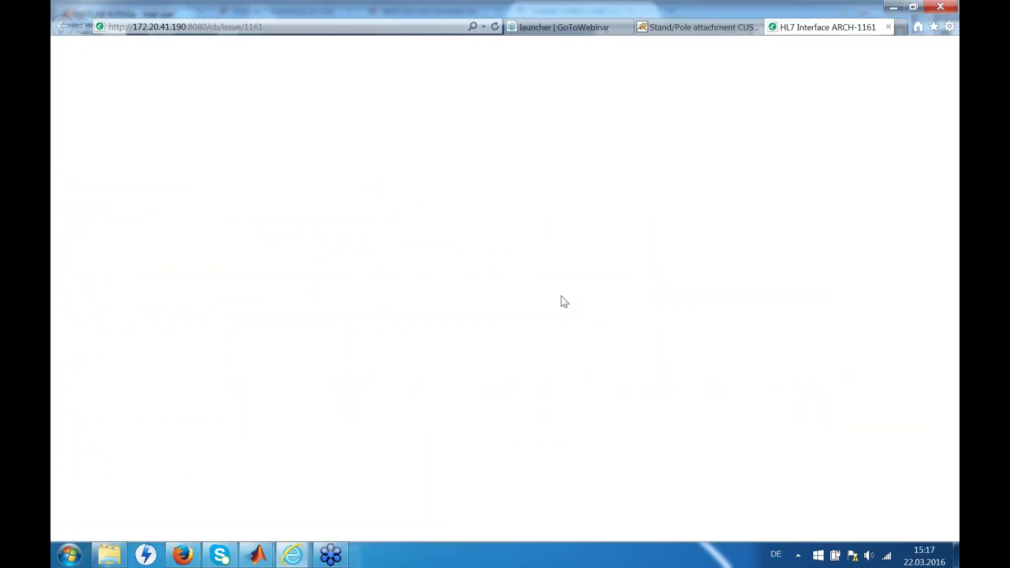
# Step: Follow the HL7 Interface comment's MATLAB Simulink backlink to bring the controller model forward
pyautogui.scroll(-1, 382, 311)
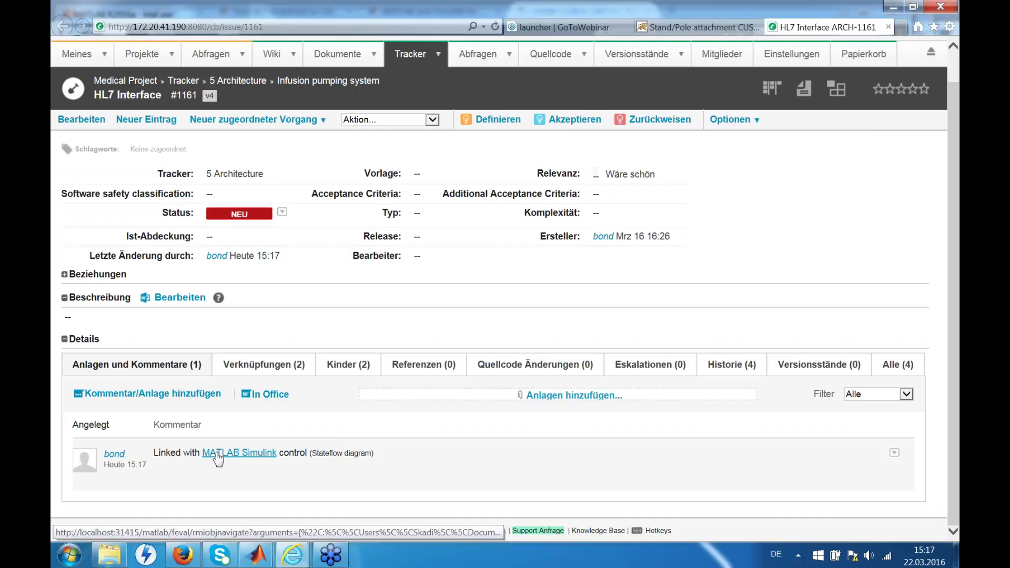
pyautogui.click(259, 459)
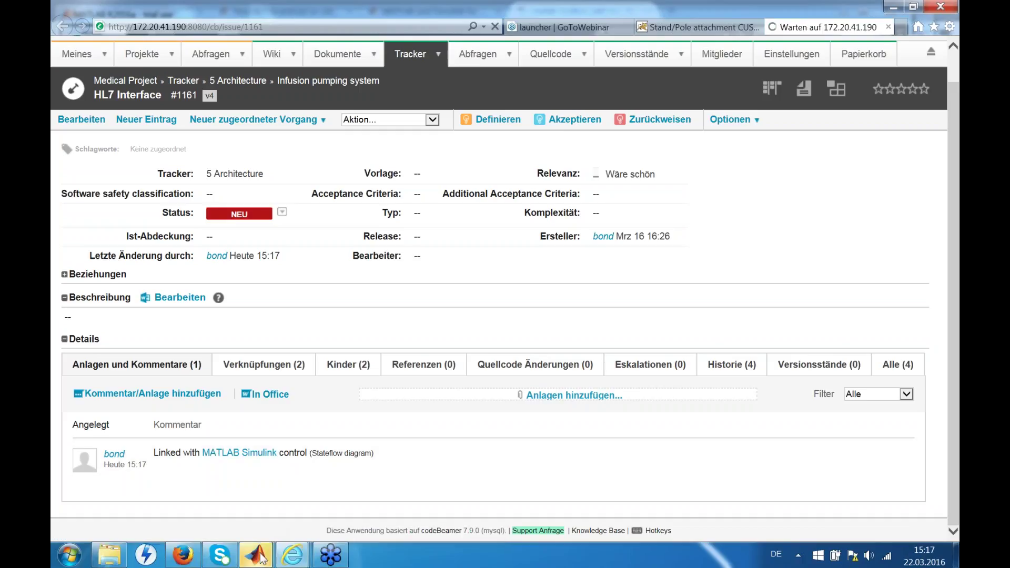
pyautogui.moveTo(262, 559)
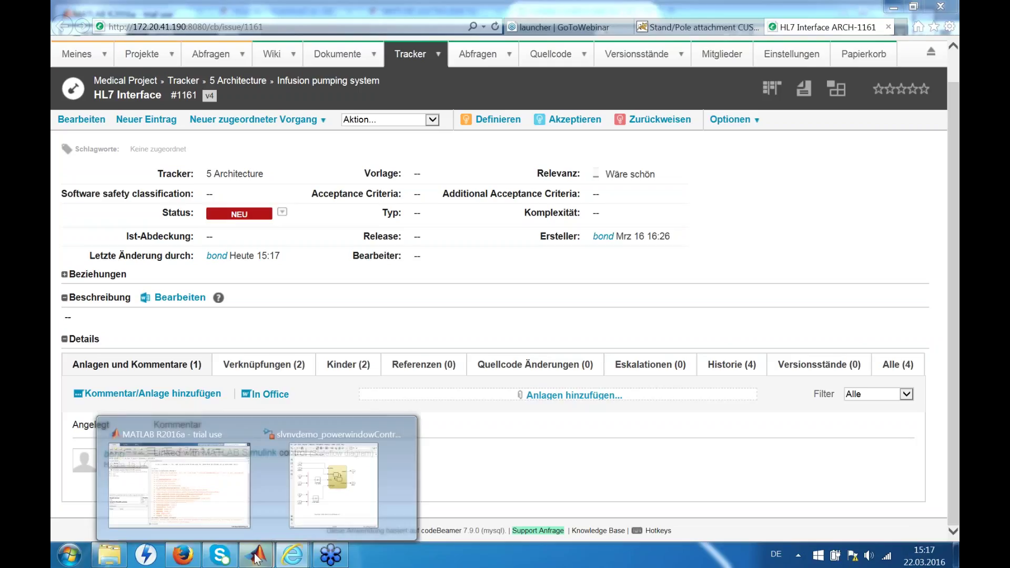
pyautogui.click(345, 480)
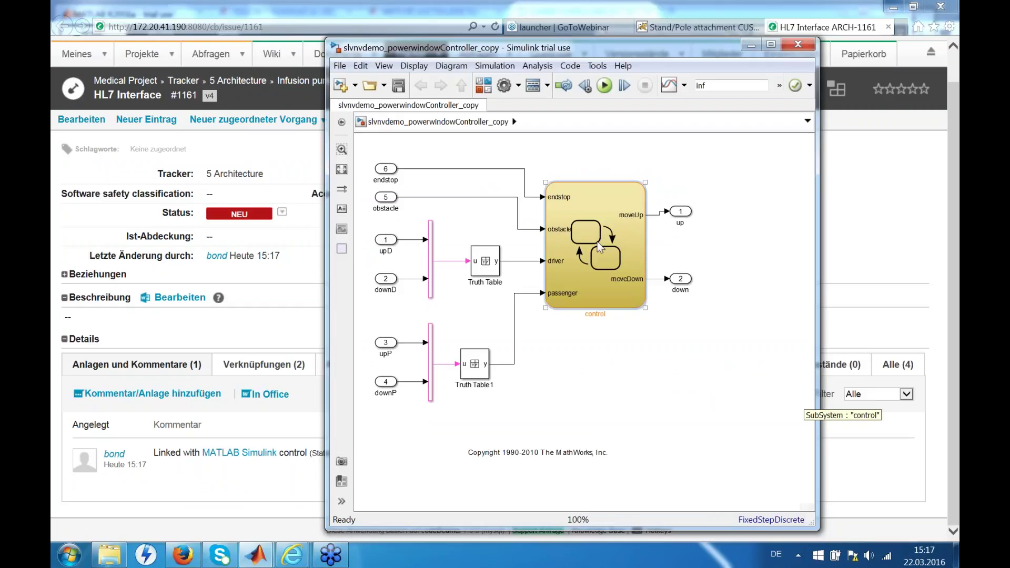
# Step: In the control block's Link Editor, delete the Stand/Pole attachment link, keeping only HL7 Interface
pyautogui.moveTo(621, 48); pyautogui.dragTo(652, 40)
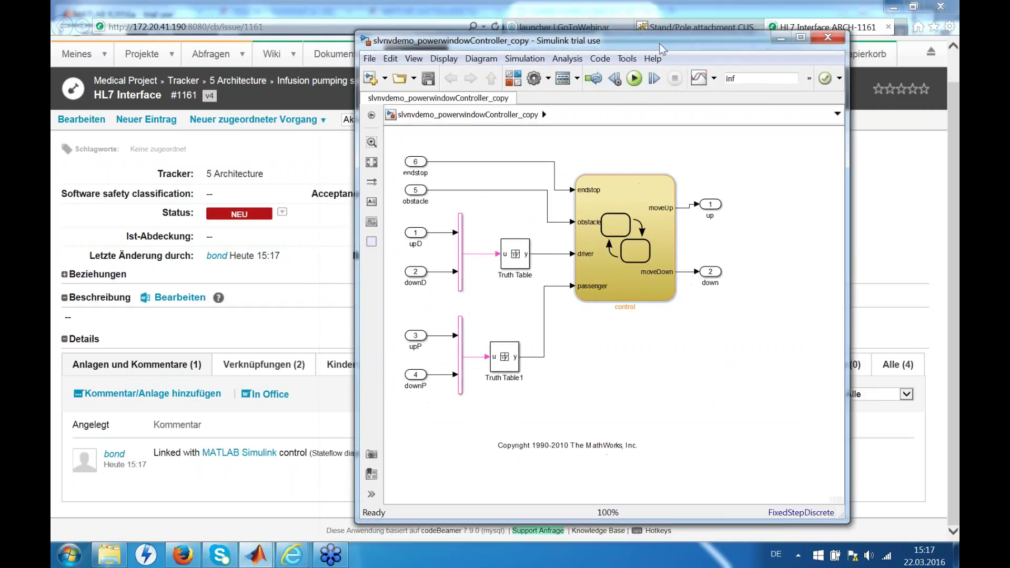
pyautogui.rightClick(630, 194)
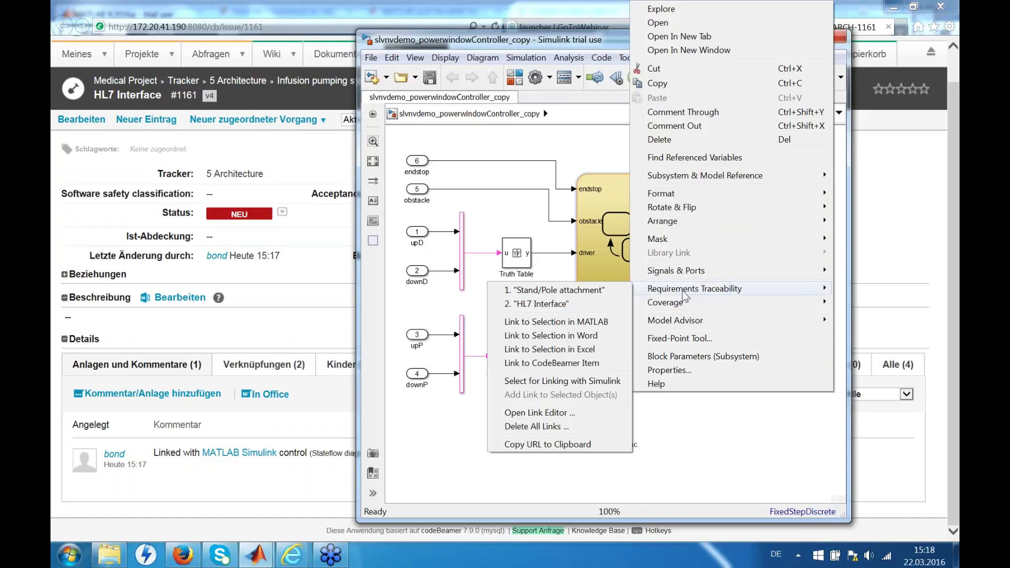
pyautogui.click(566, 412)
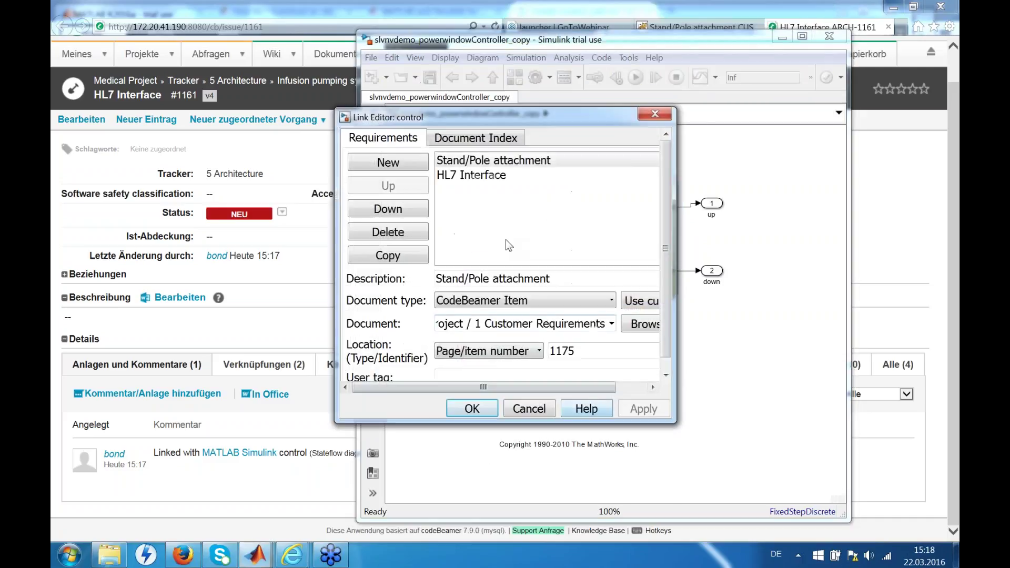
pyautogui.click(492, 161)
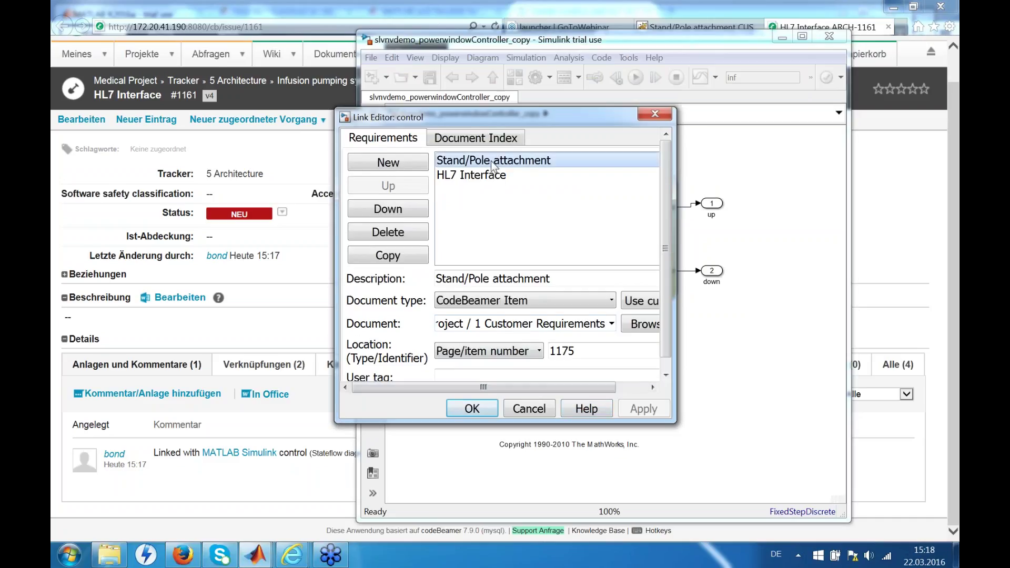
pyautogui.click(402, 234)
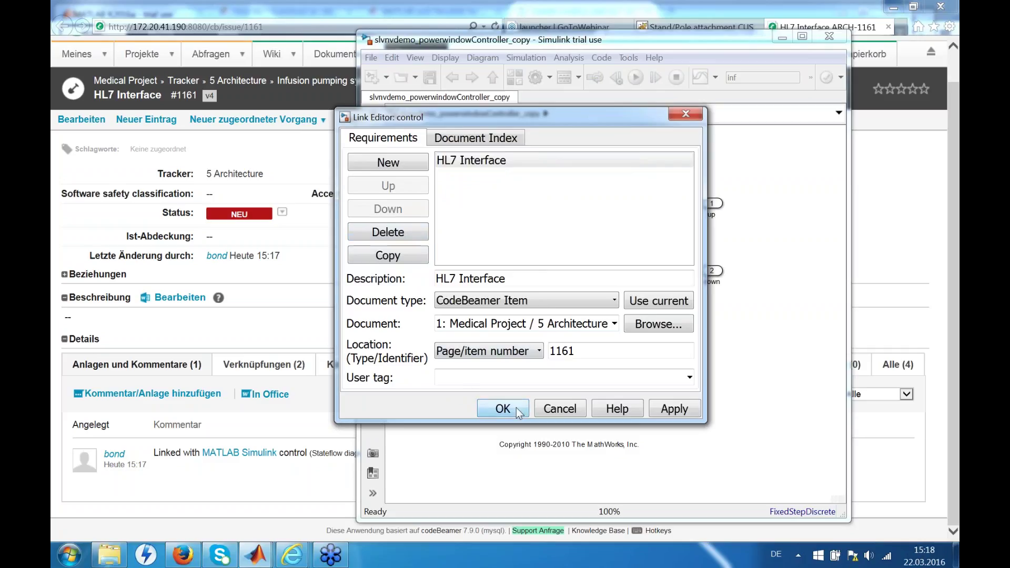
pyautogui.click(519, 412)
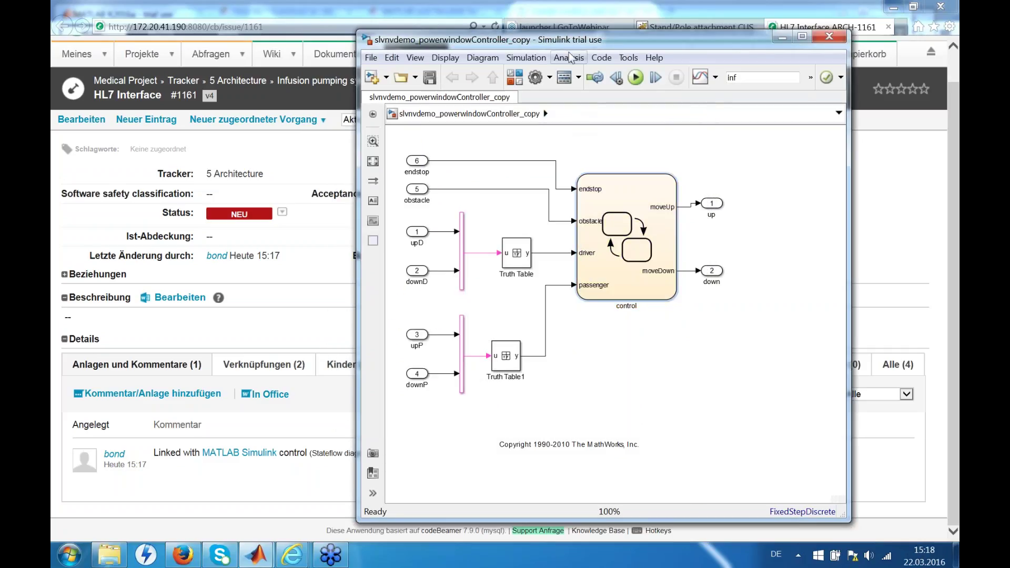
# Step: Run Check Consistency on the model's requirement links, confirm 4 checks pass, then close Model Advisor
pyautogui.moveTo(542, 38); pyautogui.dragTo(502, 31)
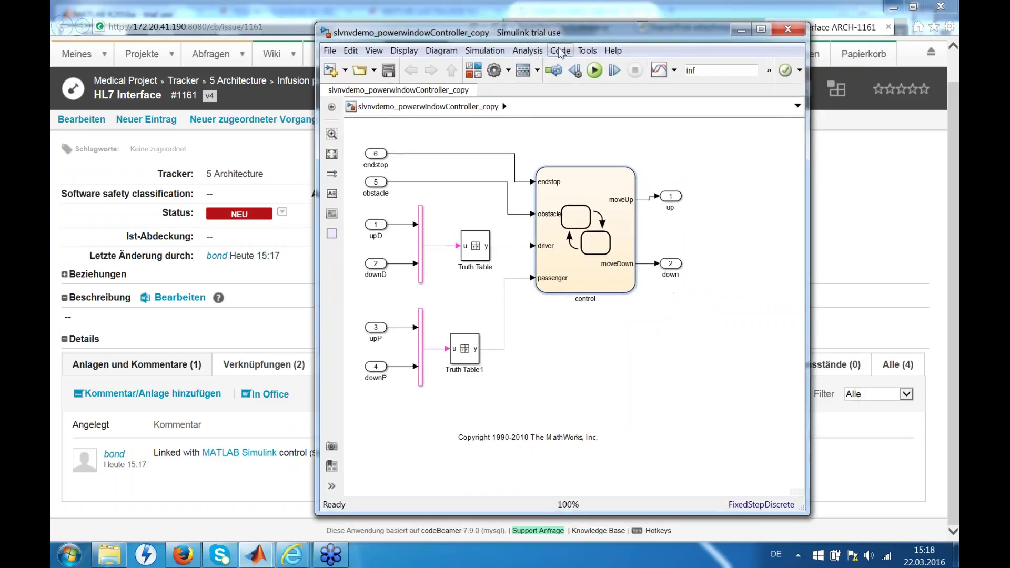
pyautogui.click(527, 51)
pyautogui.moveTo(570, 118)
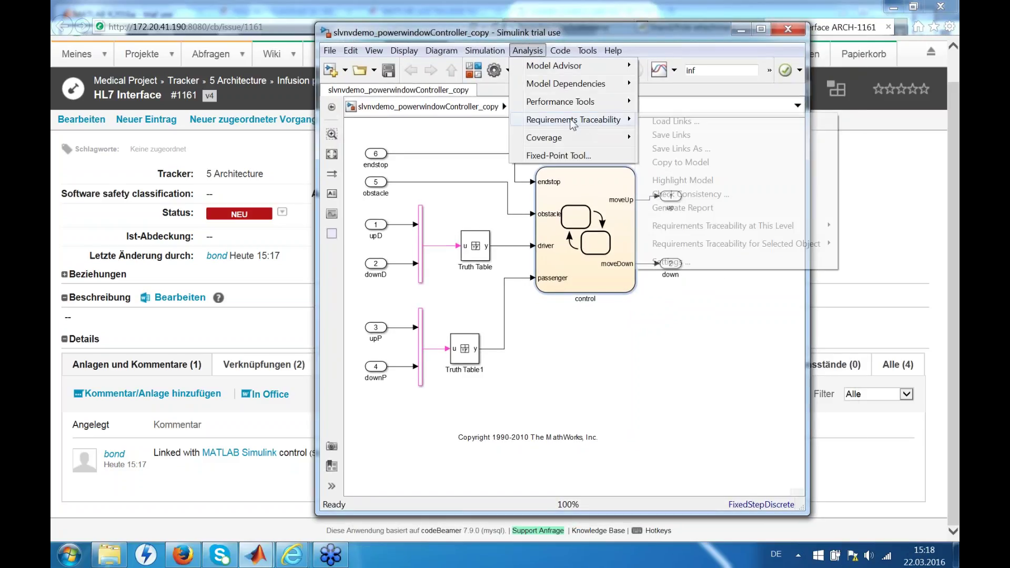
pyautogui.click(718, 193)
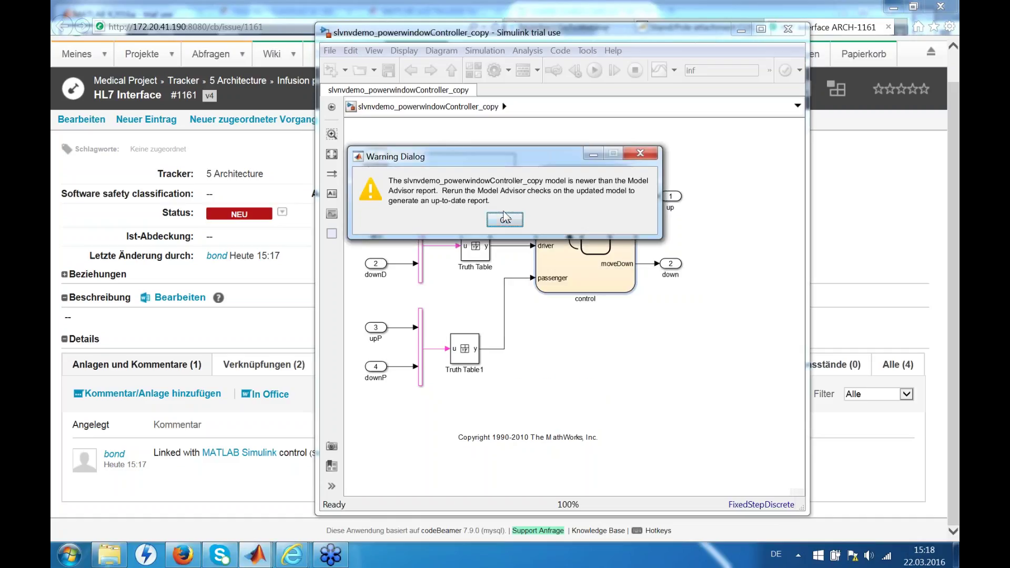
pyautogui.click(506, 219)
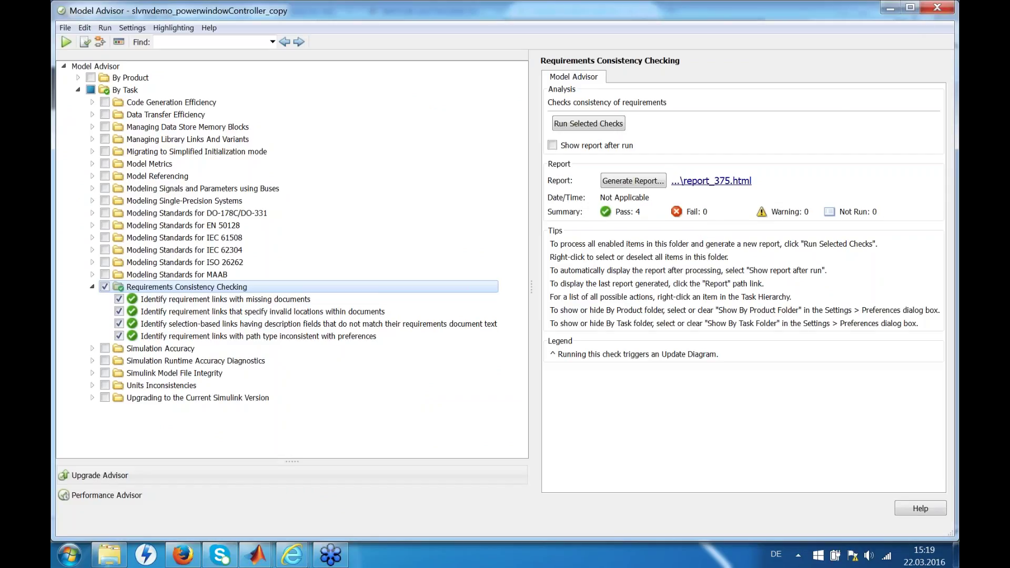
pyautogui.click(938, 7)
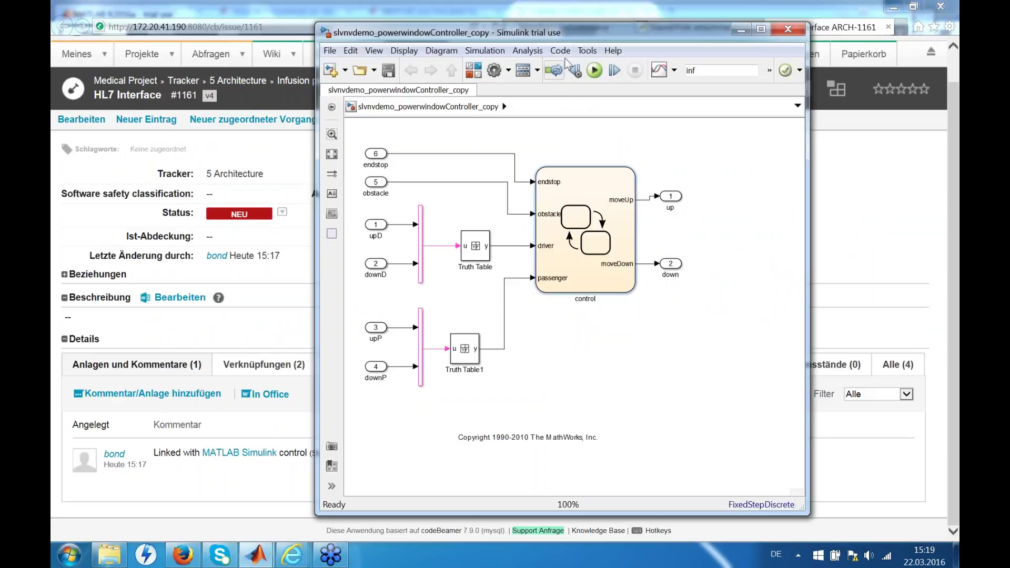
# Step: Highlight the model's requirement-linked blocks and select the highlighted control block
pyautogui.click(527, 51)
pyautogui.moveTo(564, 124)
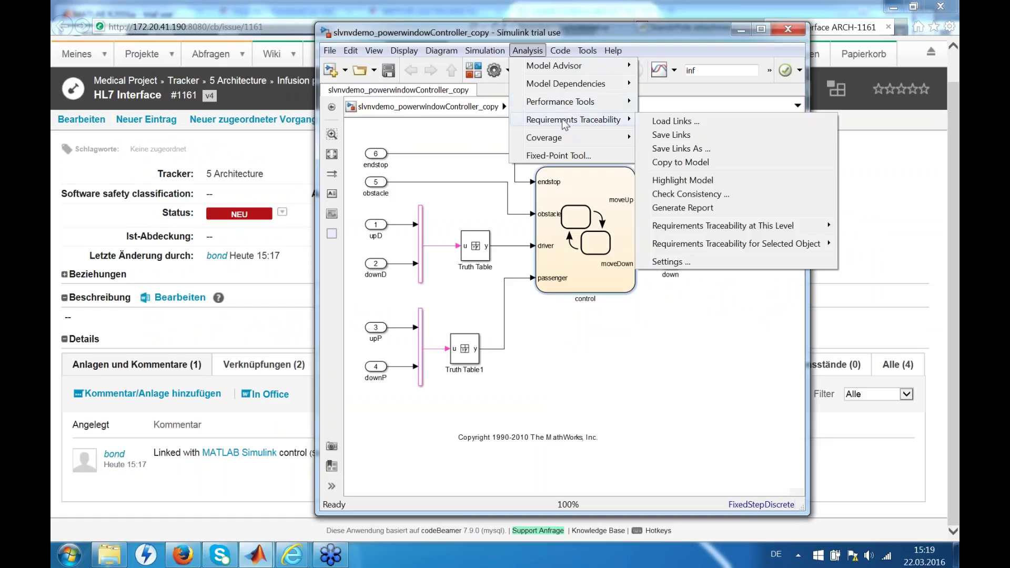
pyautogui.click(715, 181)
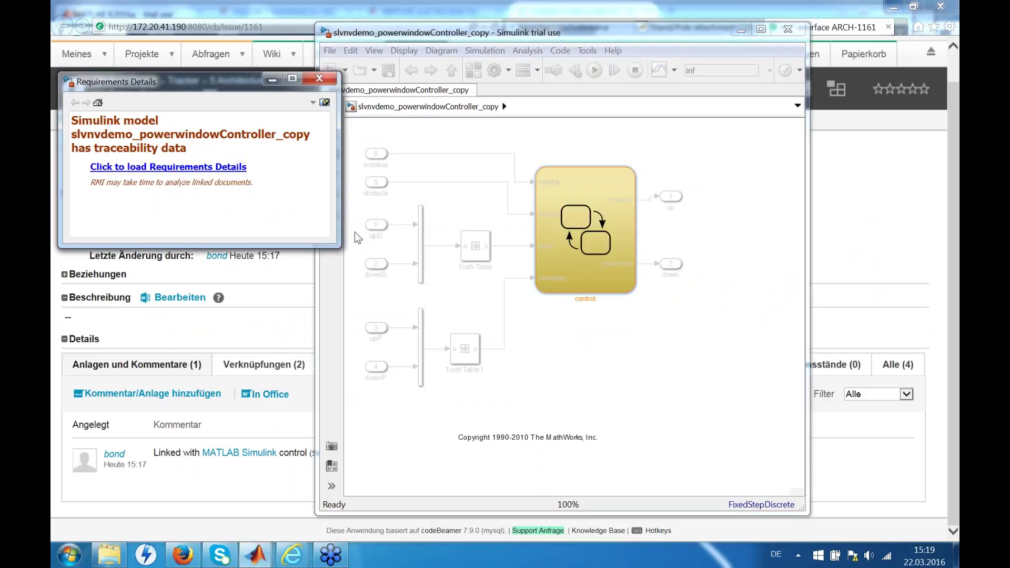
pyautogui.click(618, 195)
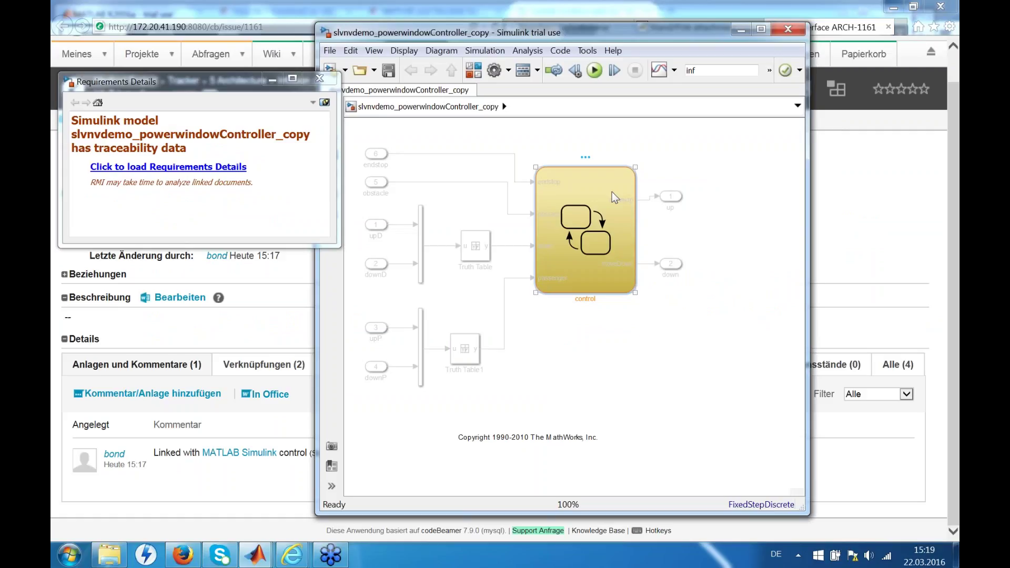
# Step: Load Requirements Details and inspect the control, Truth Table and Truth Table1 blocks' traceability
pyautogui.click(228, 166)
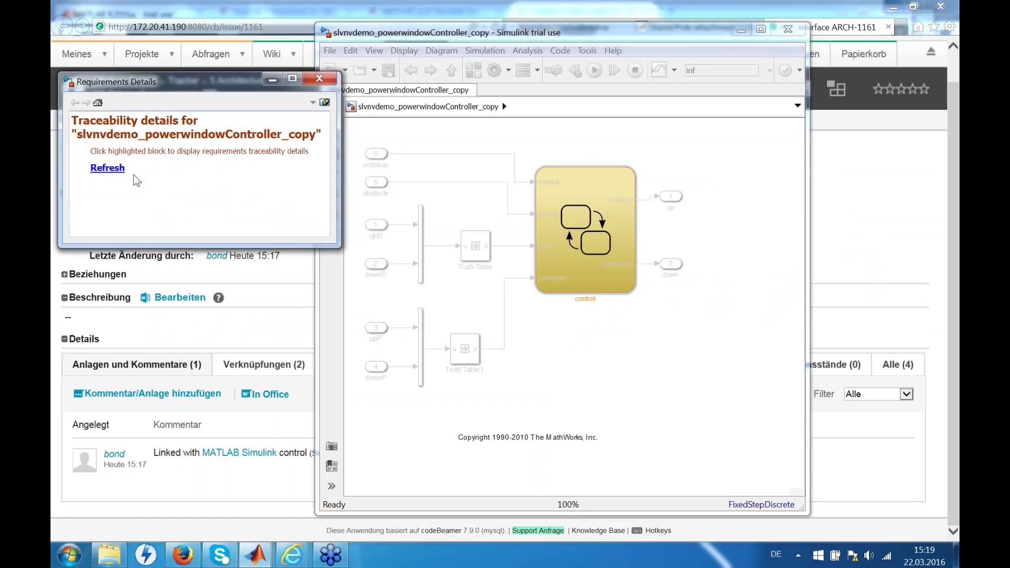
pyautogui.moveTo(211, 81); pyautogui.dragTo(204, 74)
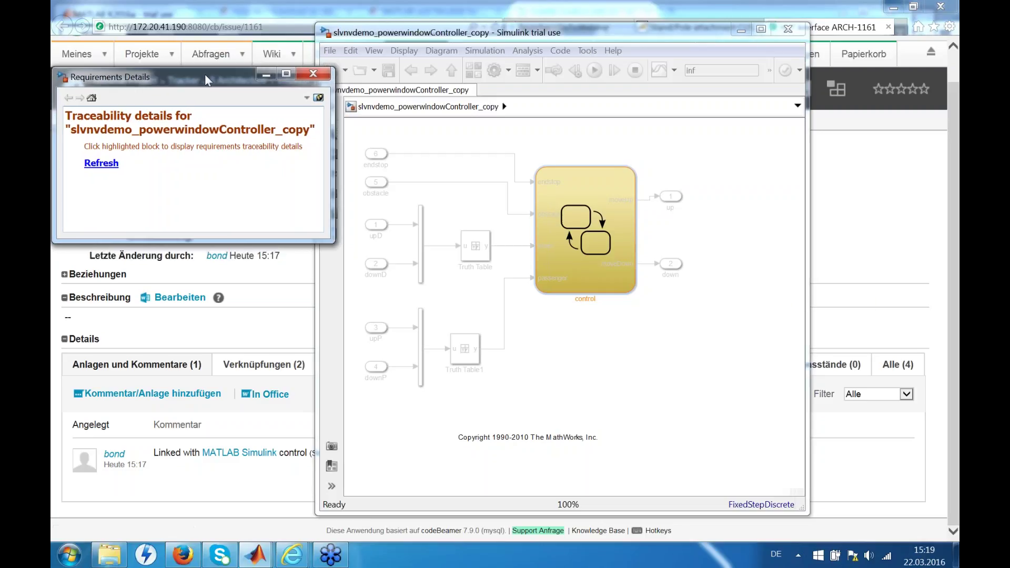
pyautogui.click(601, 208)
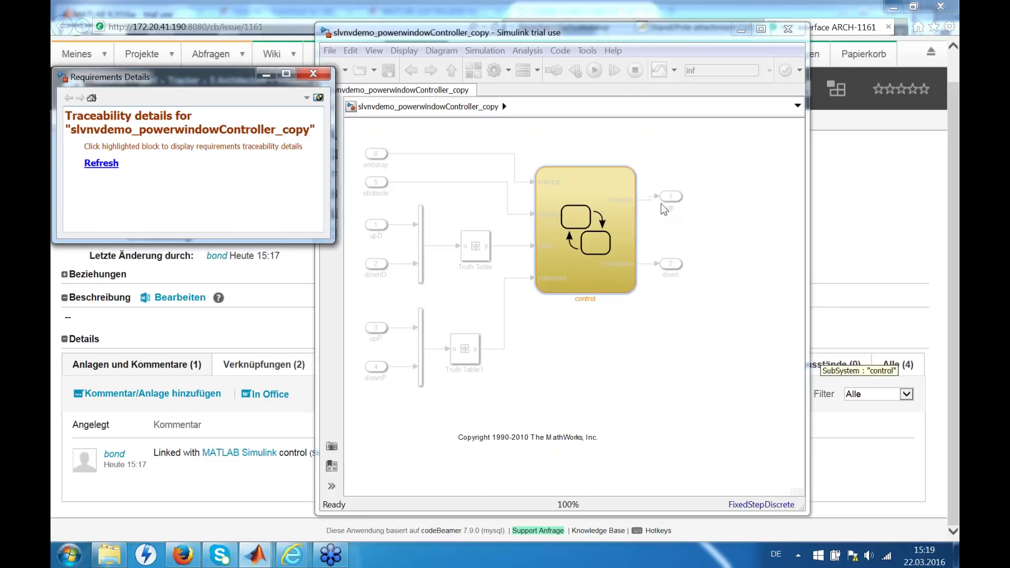
pyautogui.click(478, 251)
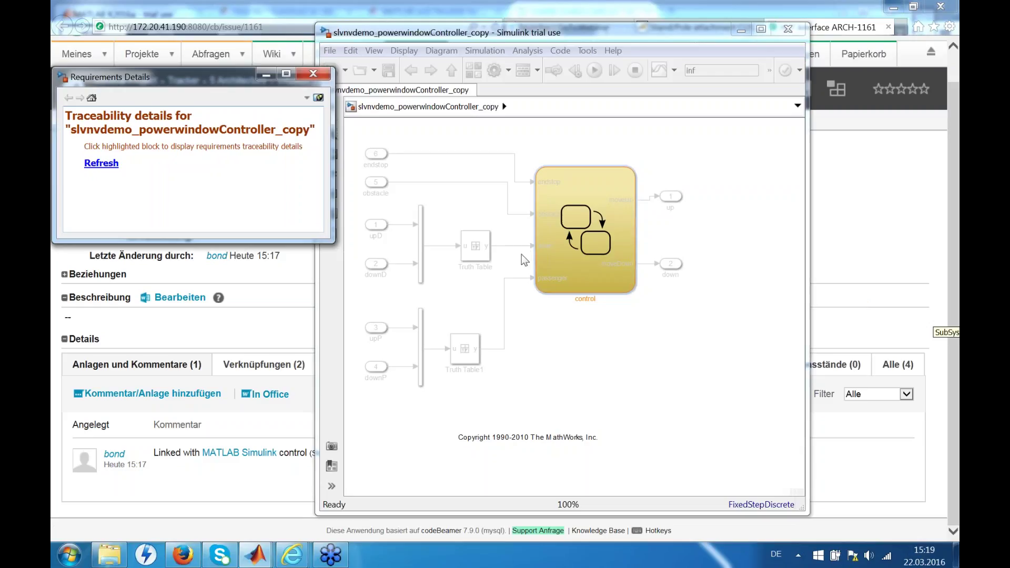
pyautogui.click(464, 349)
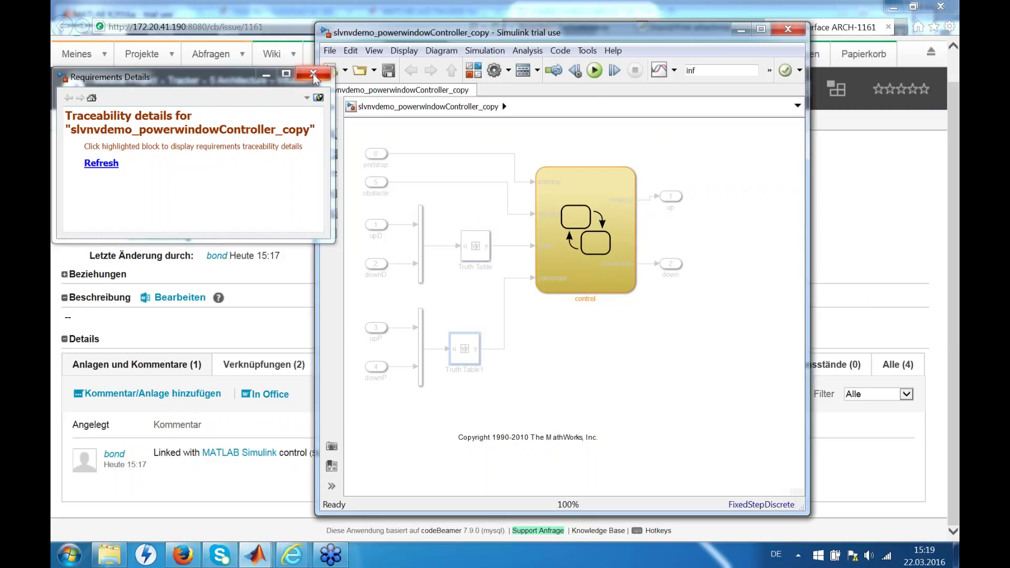